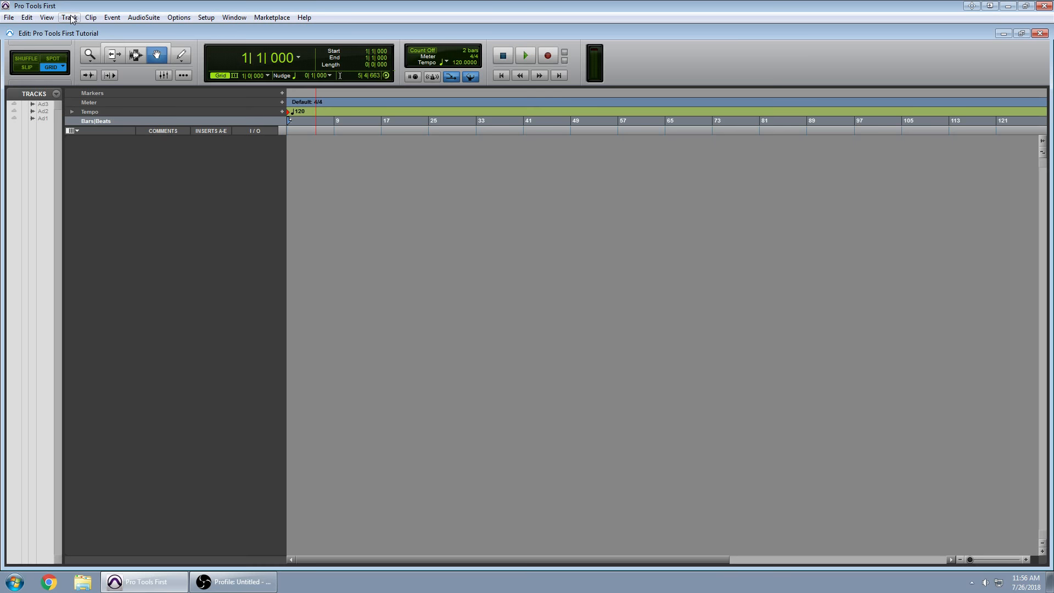
# Create one mono audio track, Audio 4.
pyautogui.click(70, 17)
pyautogui.click(79, 28)
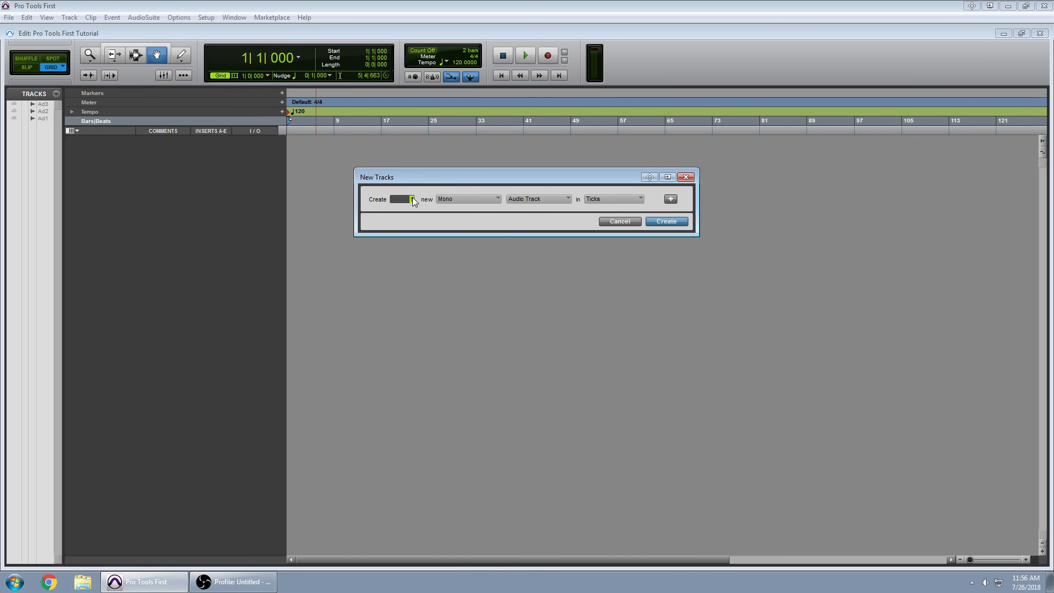
pyautogui.click(469, 201)
pyautogui.click(474, 176)
pyautogui.click(685, 221)
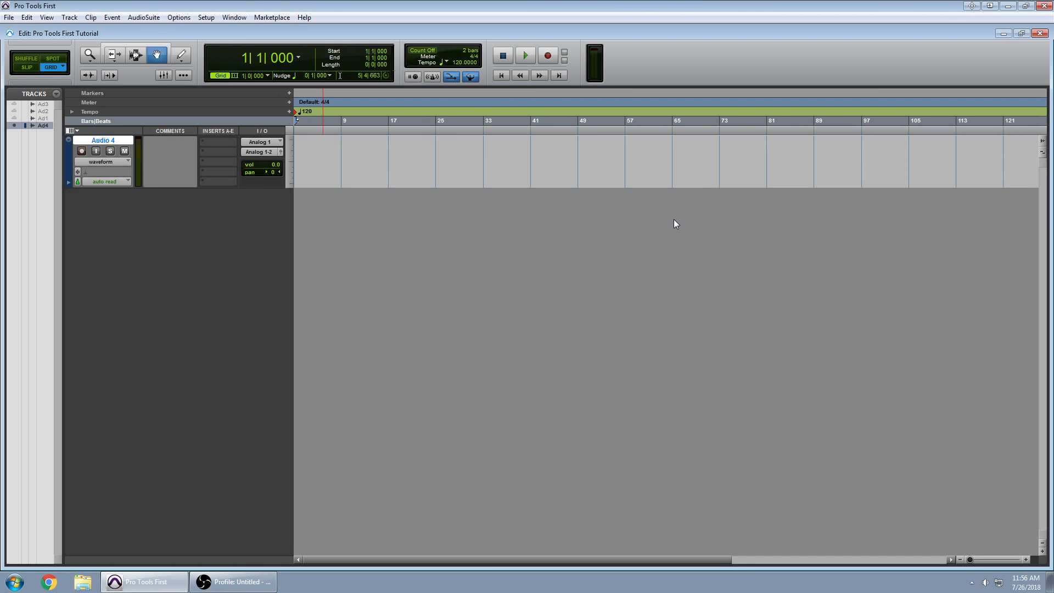
# Create a stereo audio track, Audio 5.
pyautogui.click(74, 18)
pyautogui.click(80, 30)
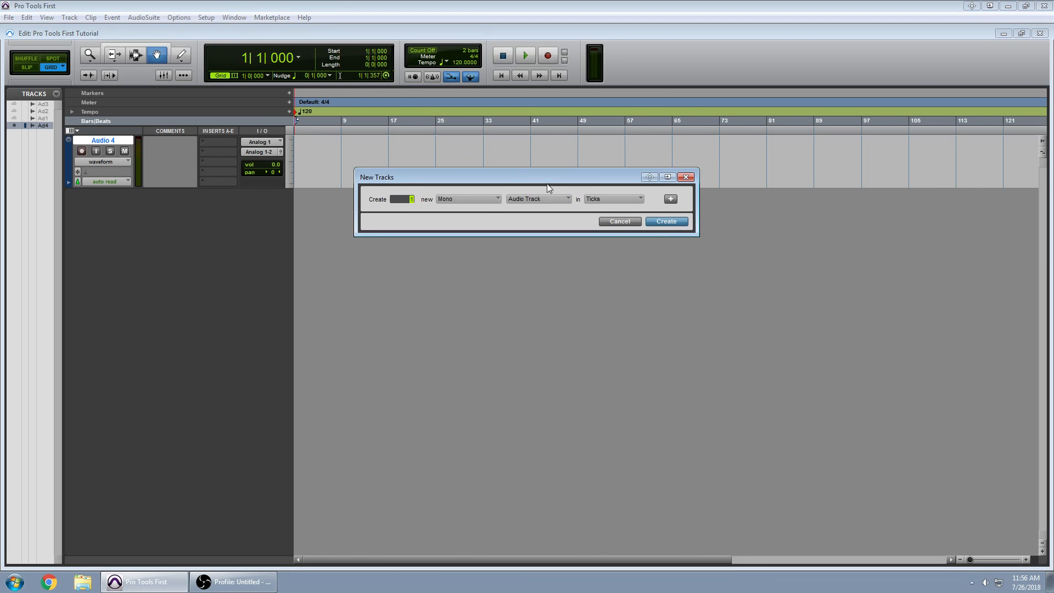
pyautogui.click(542, 201)
pyautogui.click(471, 199)
pyautogui.click(495, 212)
pyautogui.click(670, 222)
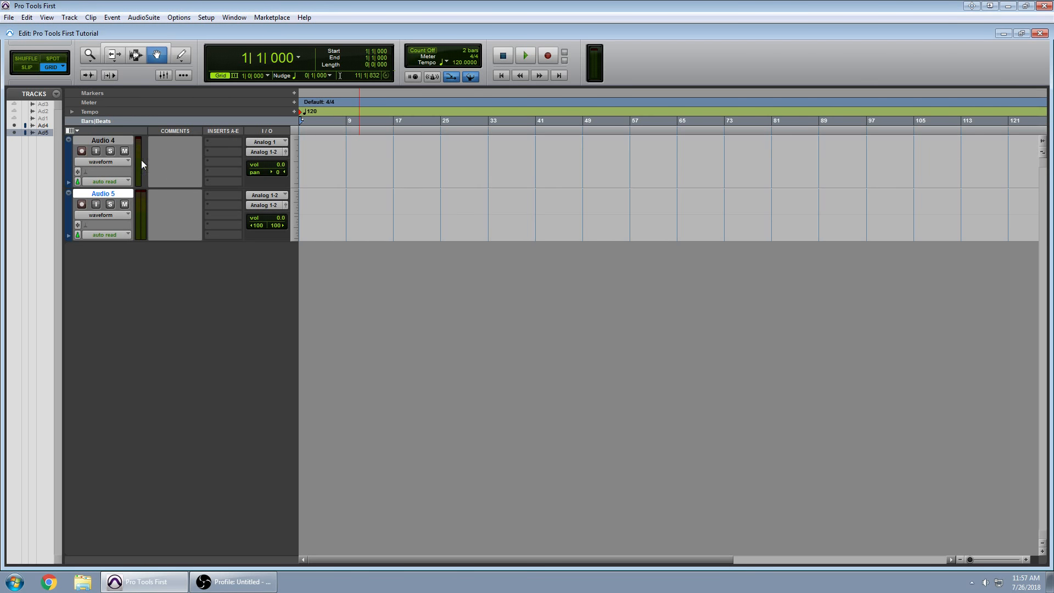
# Create a mono Aux Input track named Aux 1 below Audio 4 and Audio 5.
pyautogui.click(72, 18)
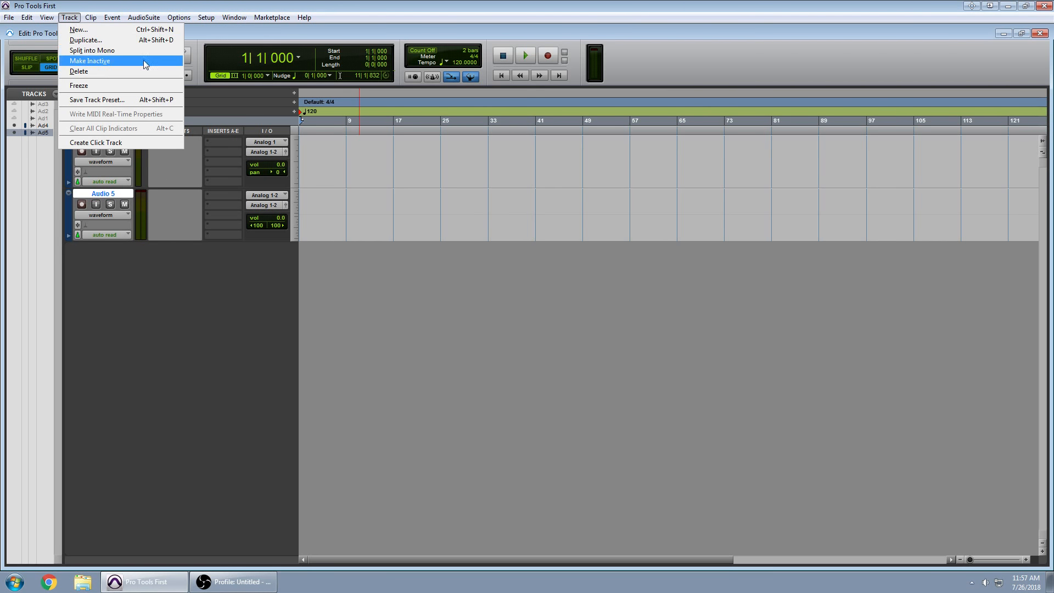
pyautogui.click(104, 28)
pyautogui.click(541, 199)
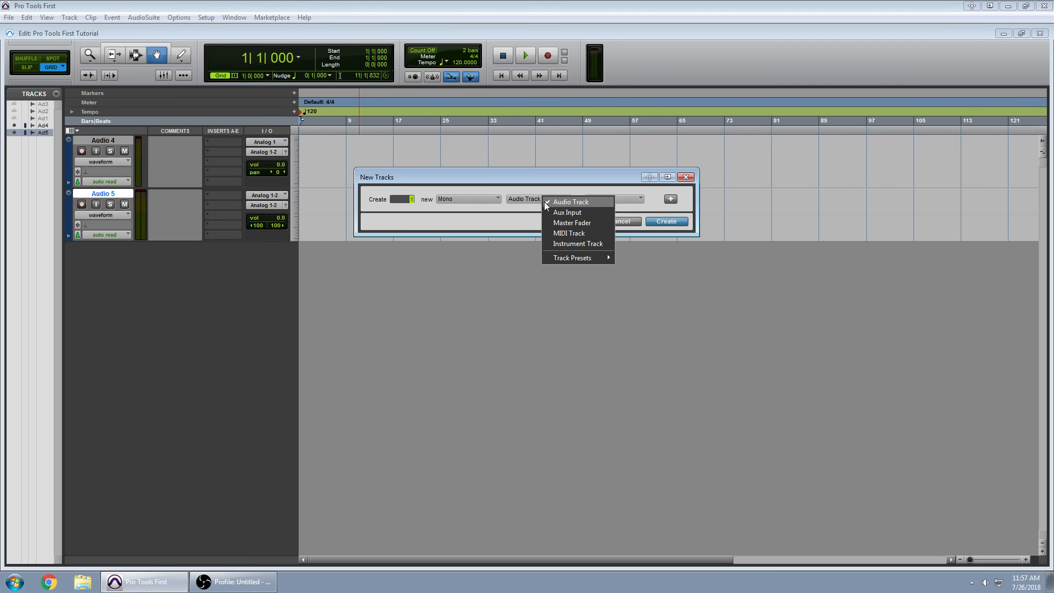
pyautogui.click(565, 213)
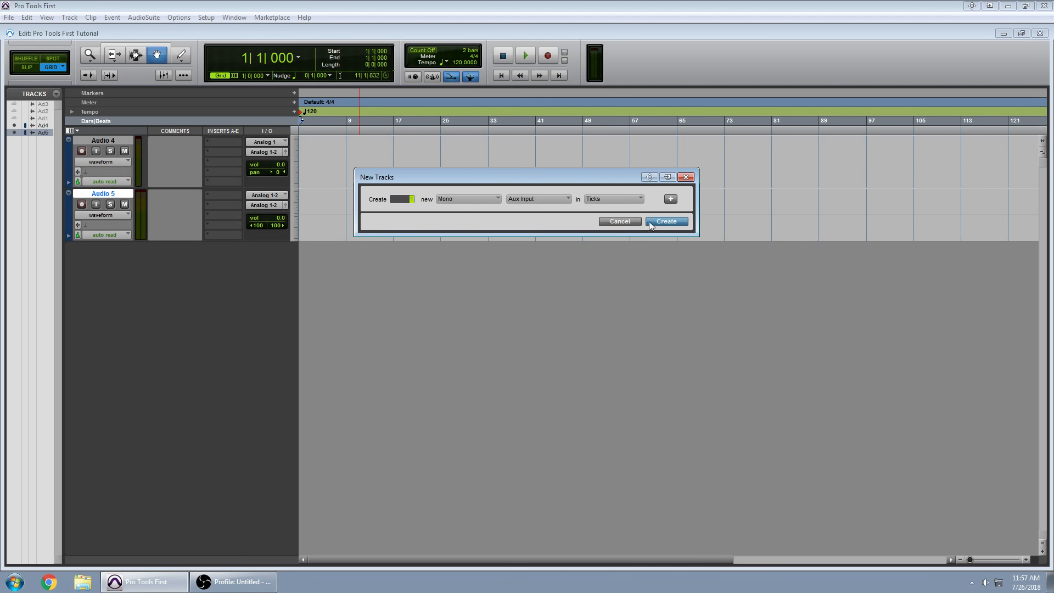
pyautogui.click(665, 220)
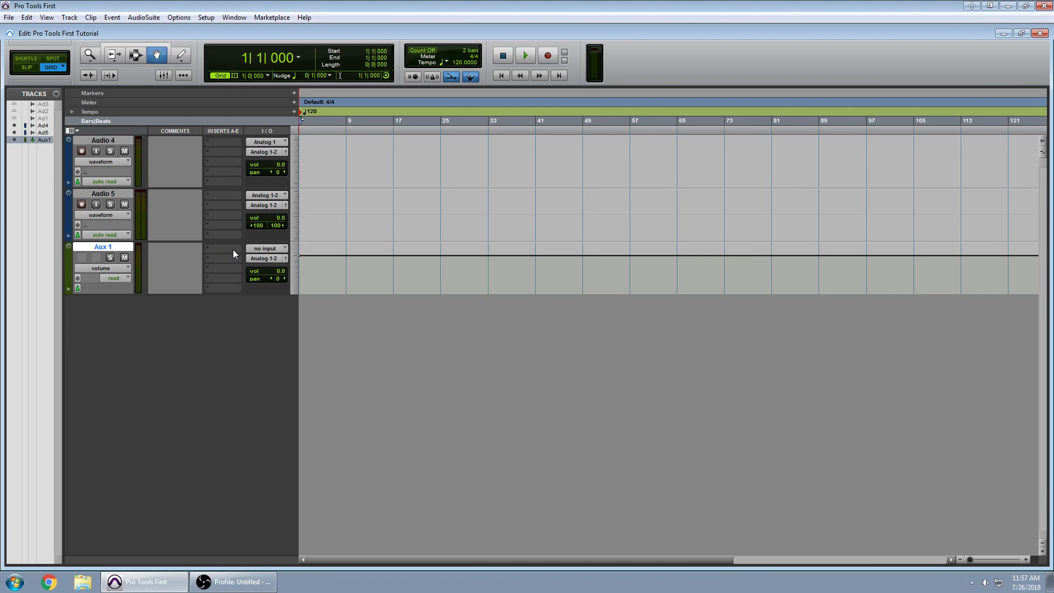
pyautogui.click(70, 17)
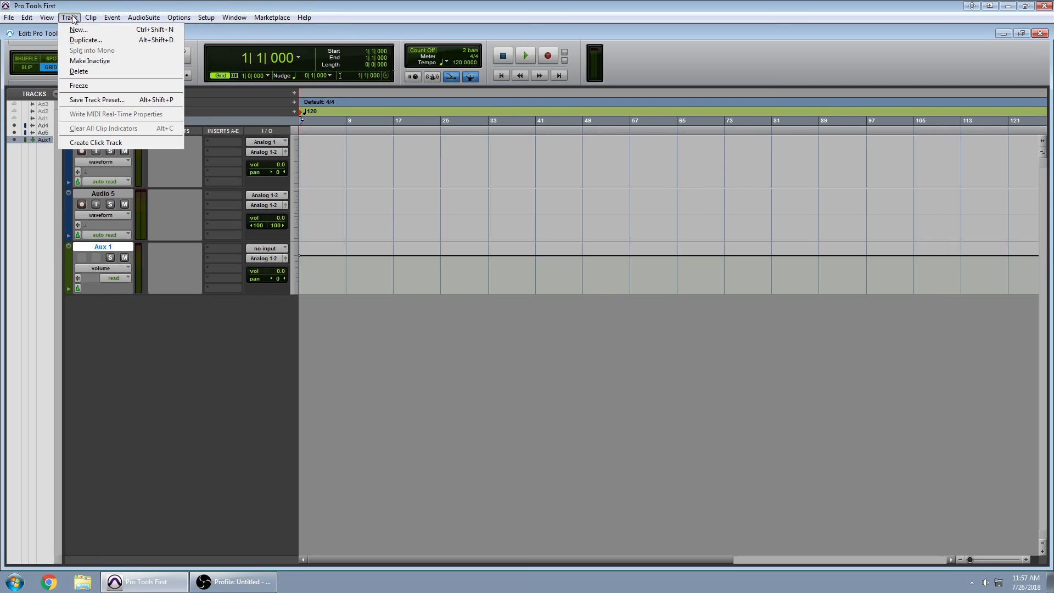
# Add a Click track and open its Click II plug-in window, moved aside.
pyautogui.click(102, 143)
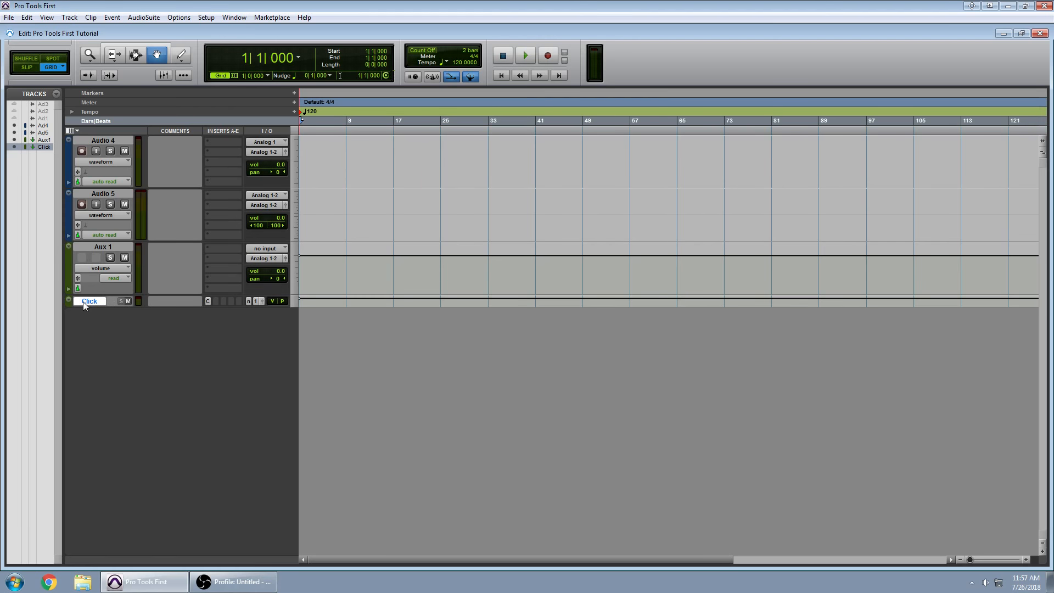
pyautogui.click(208, 302)
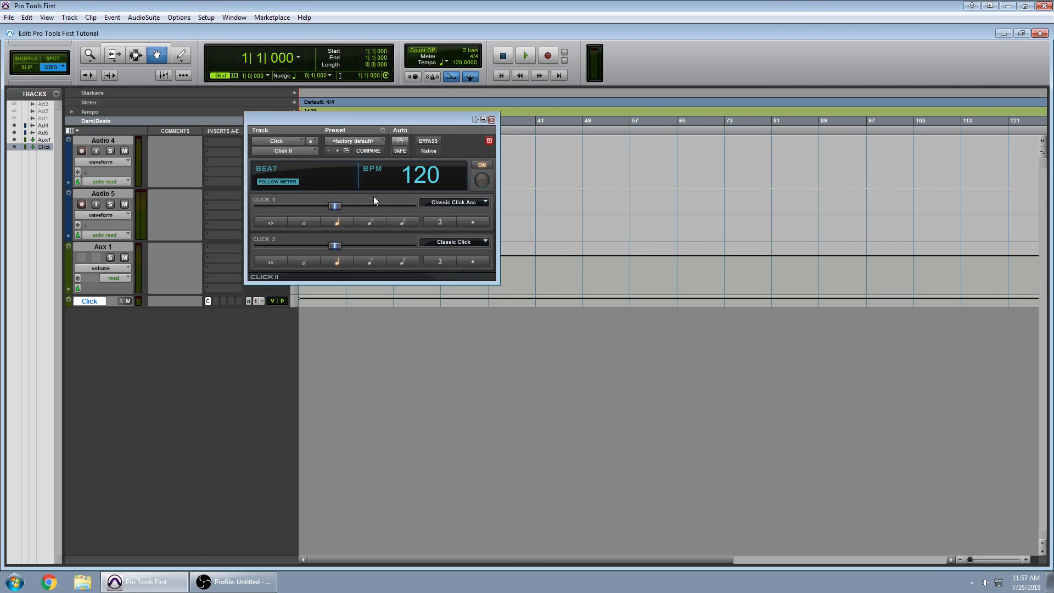
pyautogui.moveTo(369, 122); pyautogui.dragTo(505, 230)
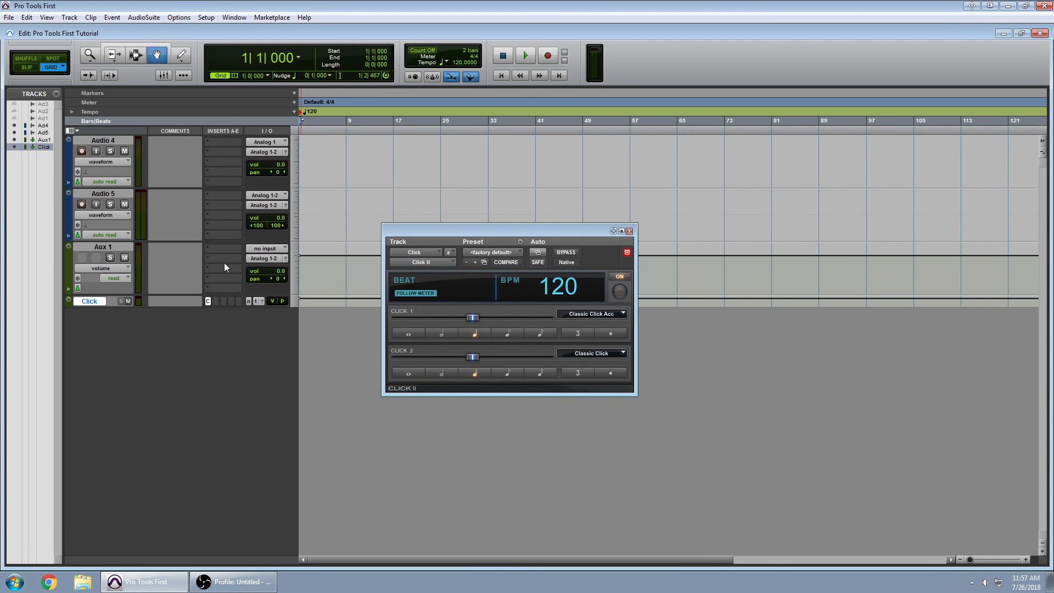
# Reopen Click II and check its presets and insert choices, keeping the 120 BPM defaults.
pyautogui.click(208, 300)
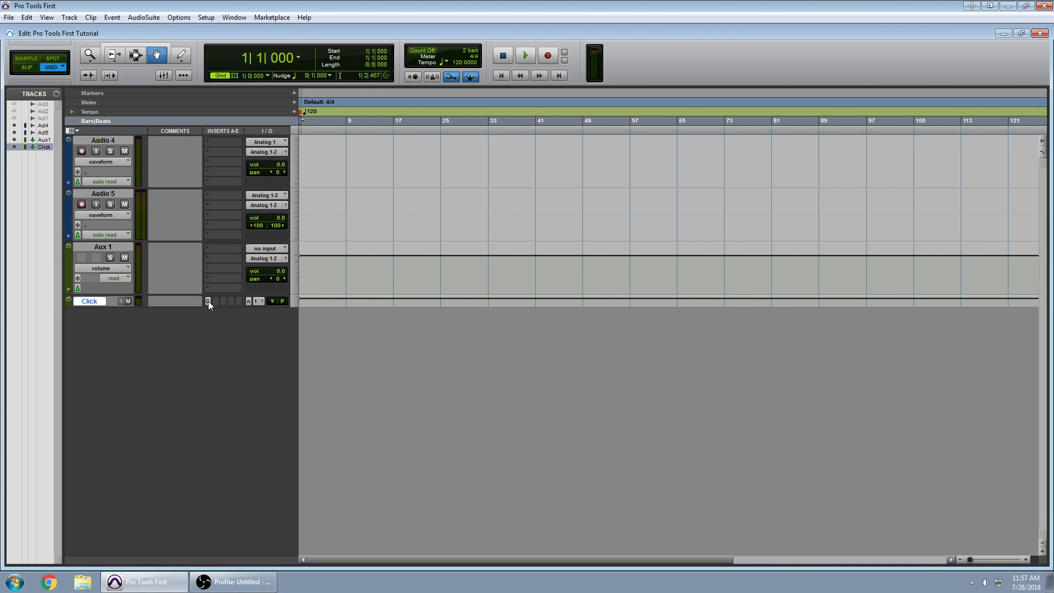
pyautogui.click(208, 301)
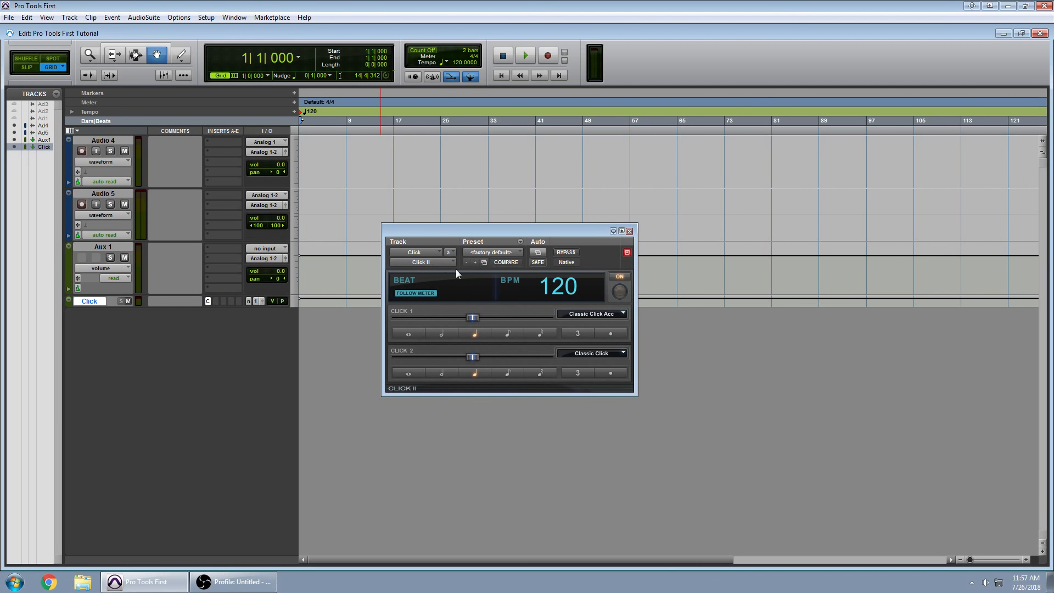
pyautogui.click(485, 249)
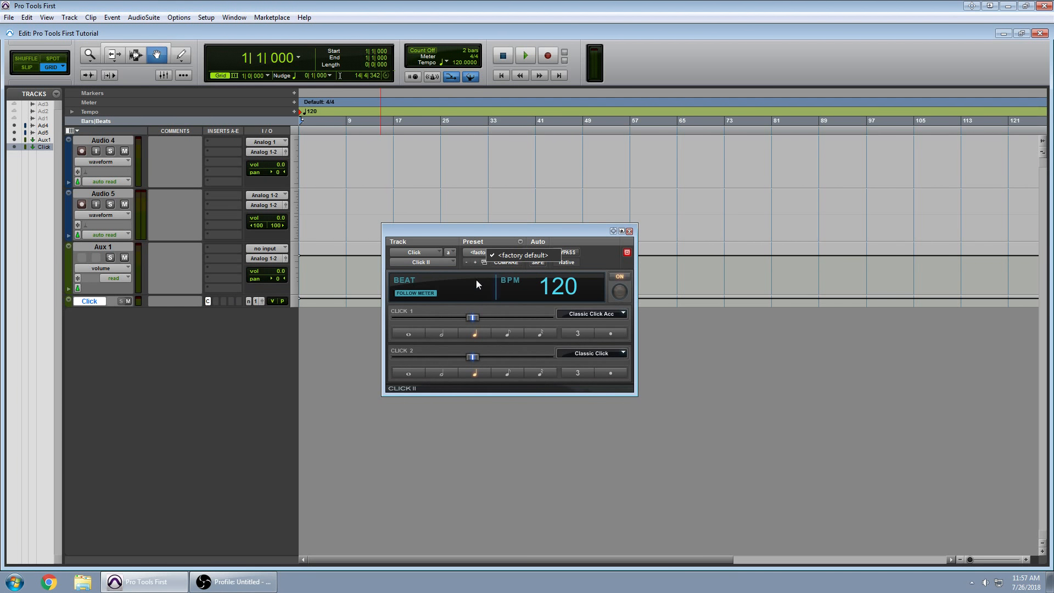
pyautogui.click(513, 309)
pyautogui.click(431, 262)
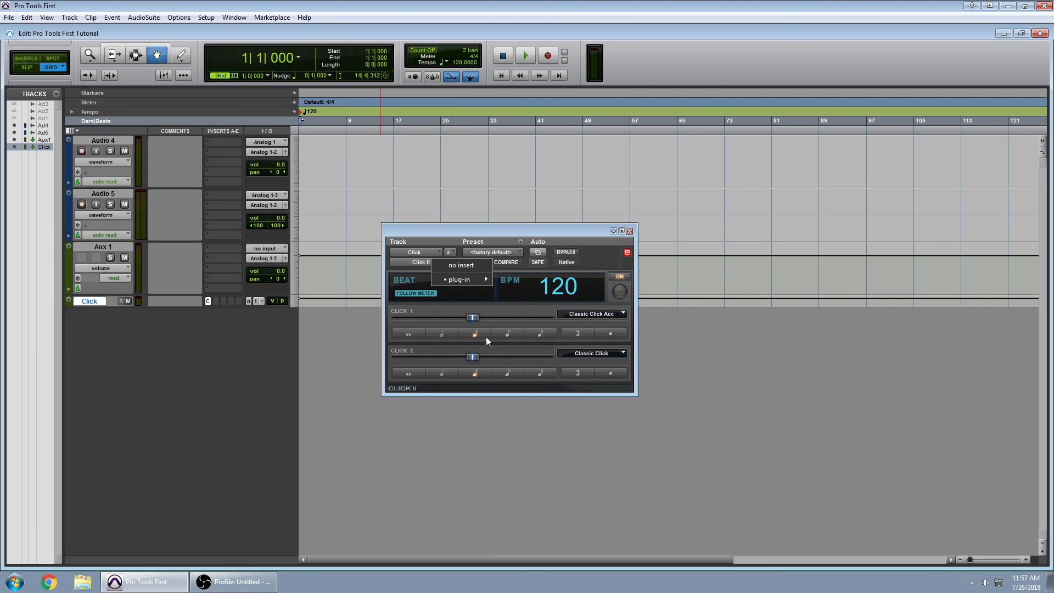
pyautogui.click(500, 307)
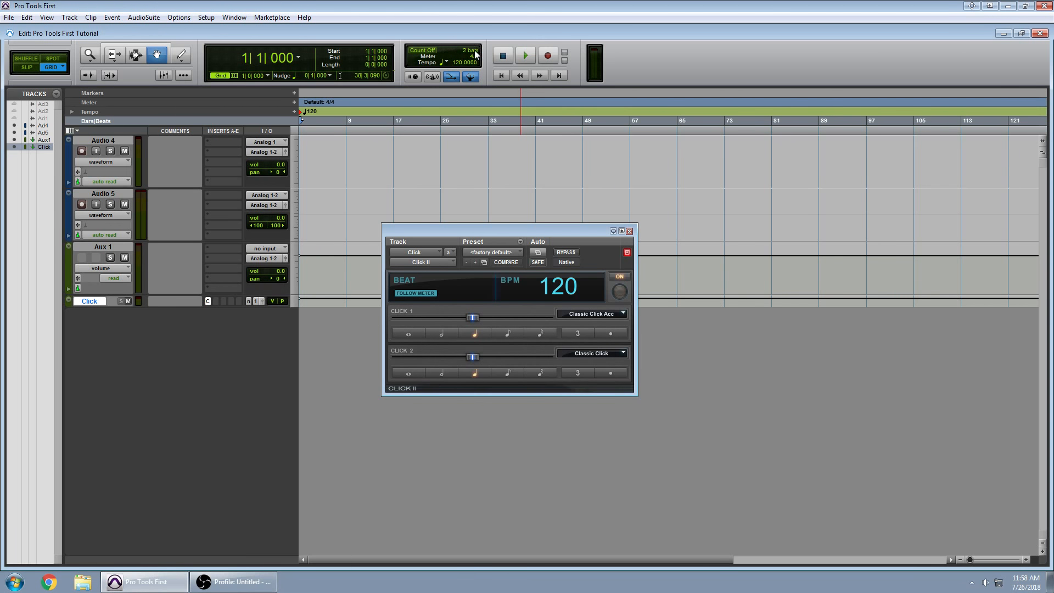
# Enable the count-off and set it to 1 bar in Click/Countoff Options.
pyautogui.click(422, 51)
pyautogui.doubleClick(470, 52)
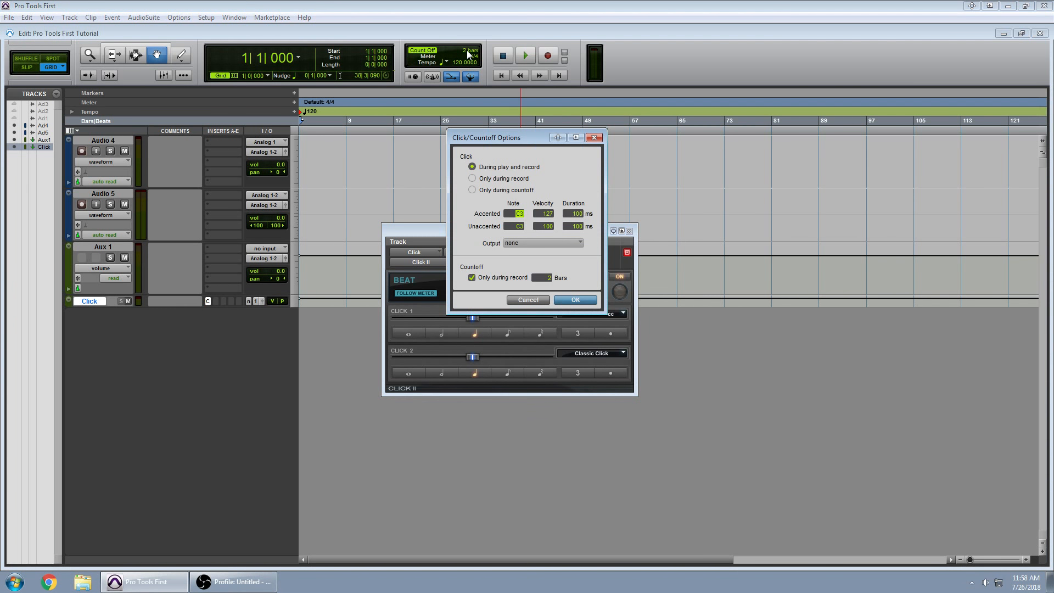
pyautogui.click(541, 277)
pyautogui.write('1')
pyautogui.click(578, 299)
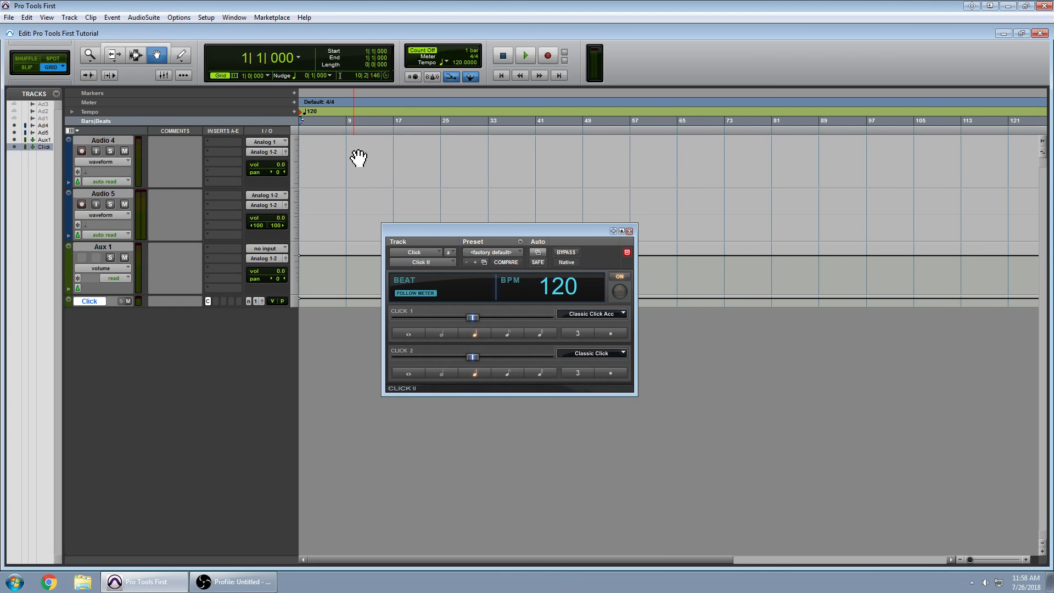
# Play and stop the session, then dismiss the no record-enabled tracks alert.
pyautogui.click(525, 55)
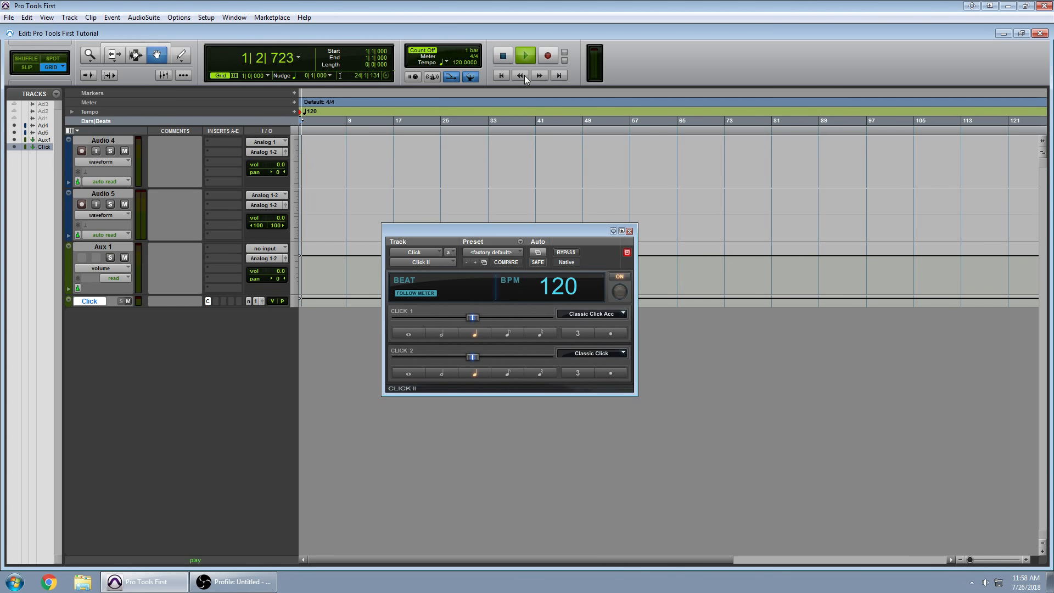
pyautogui.click(503, 56)
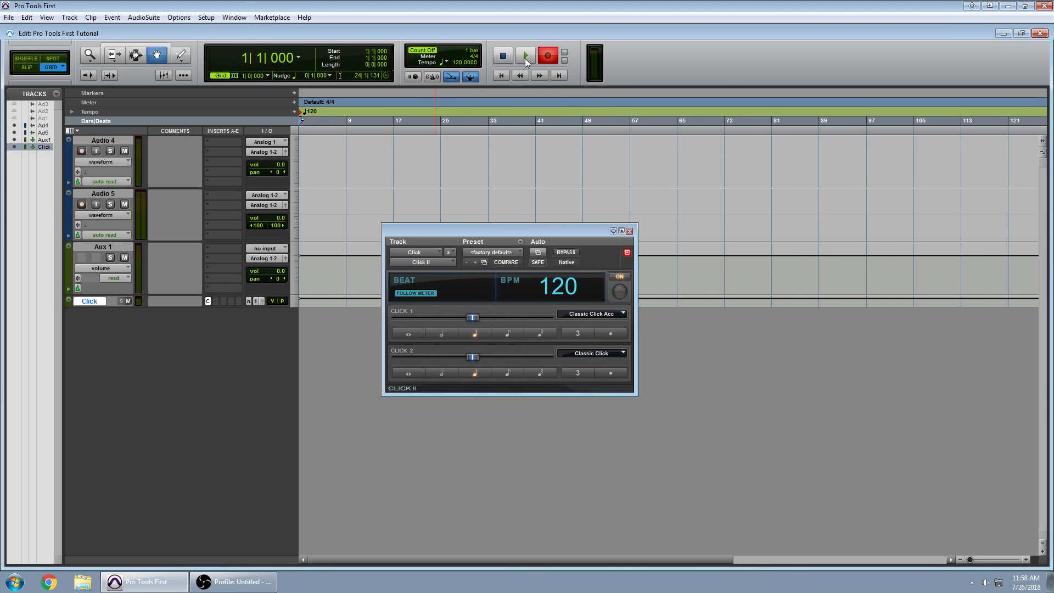
pyautogui.click(525, 57)
pyautogui.click(611, 239)
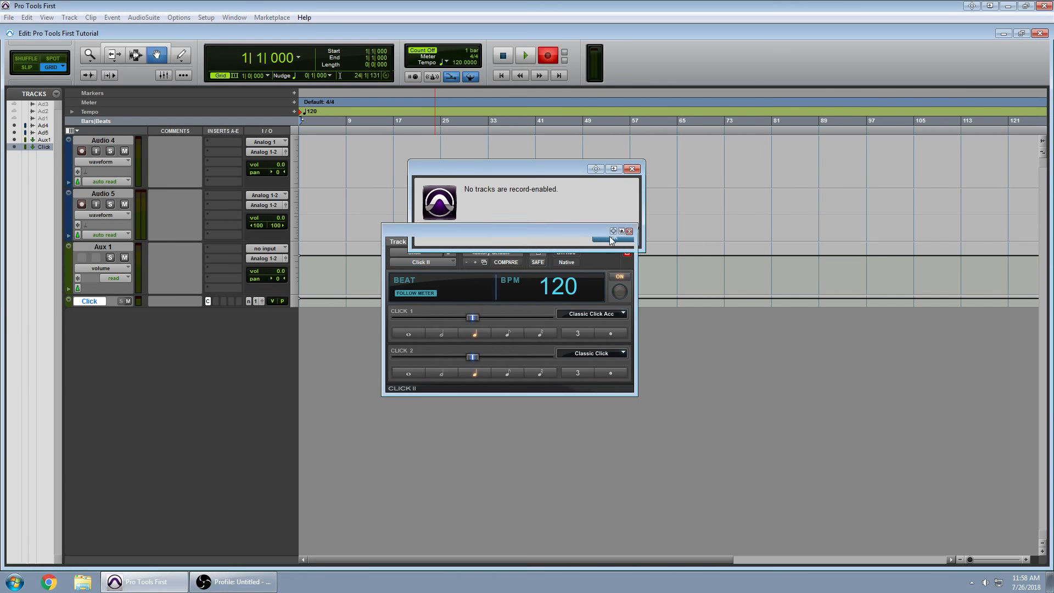
# Record a short test take on record-enabled Audio 4, then delete the clip.
pyautogui.click(81, 151)
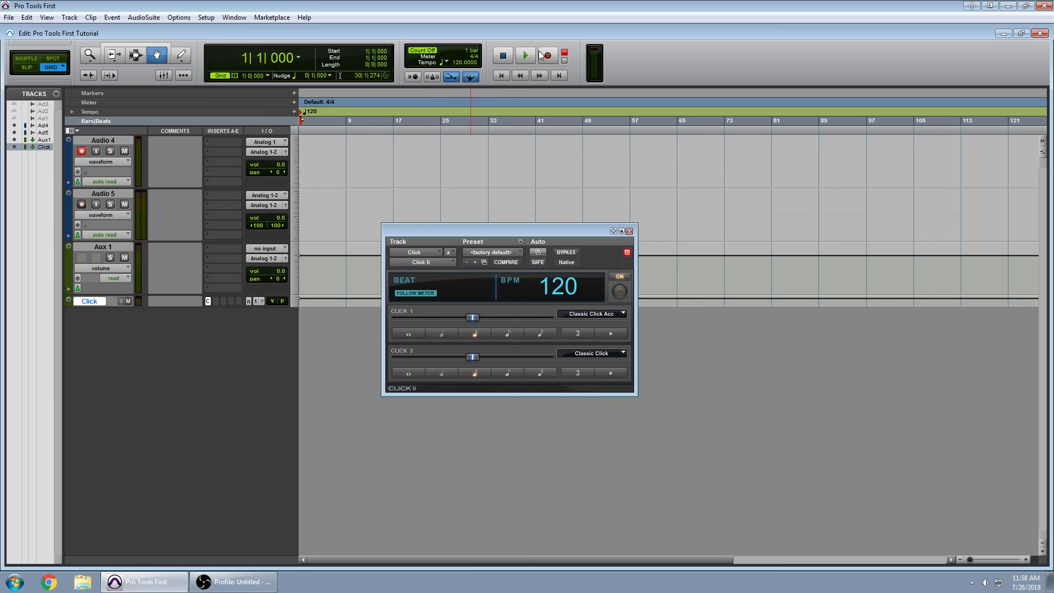
pyautogui.click(547, 55)
pyautogui.click(524, 56)
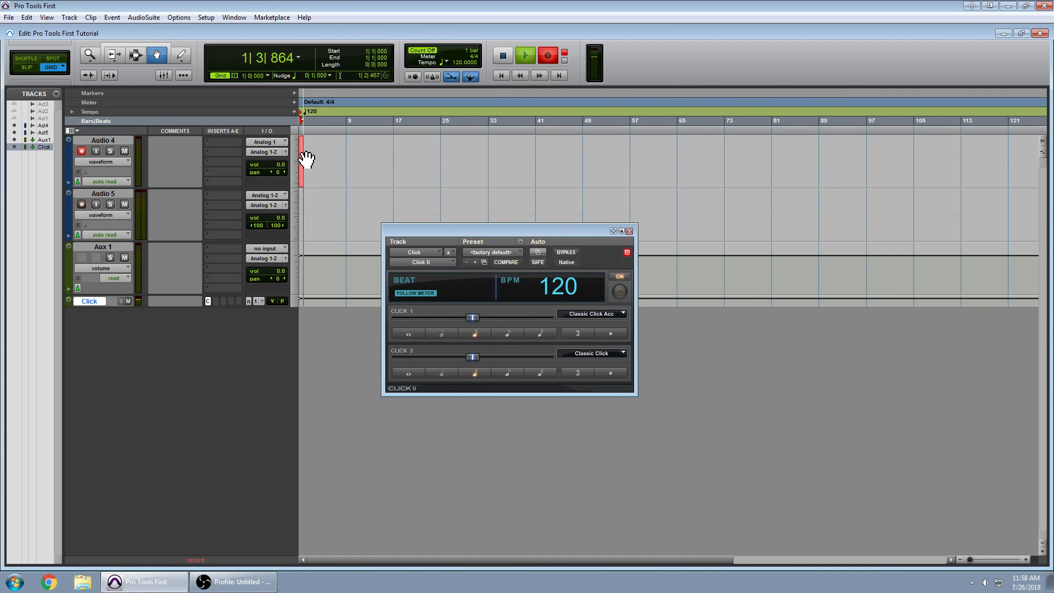
pyautogui.press('space')
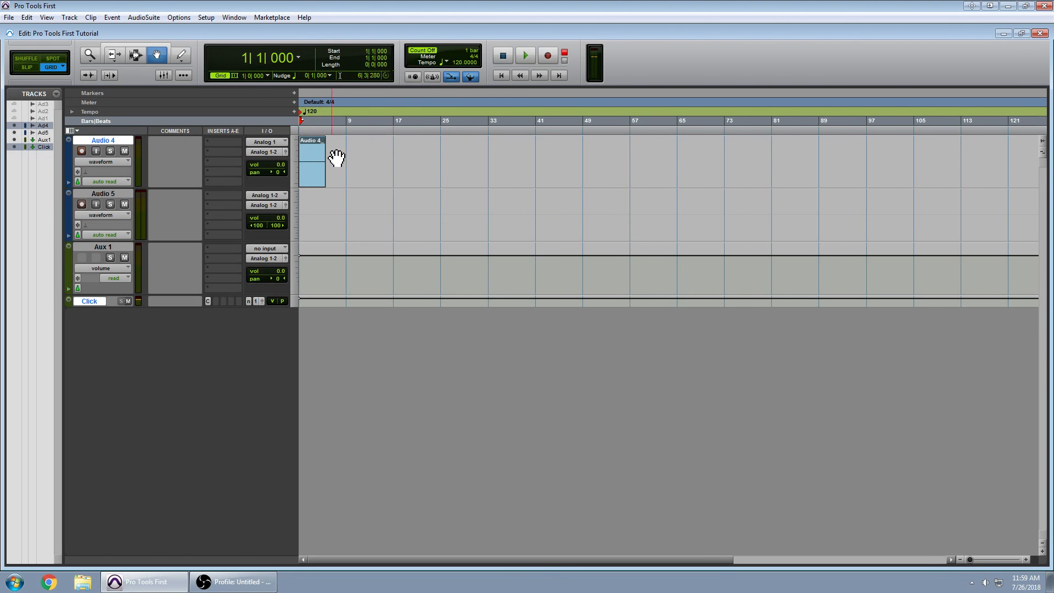
pyautogui.click(314, 173)
pyautogui.press('Delete')
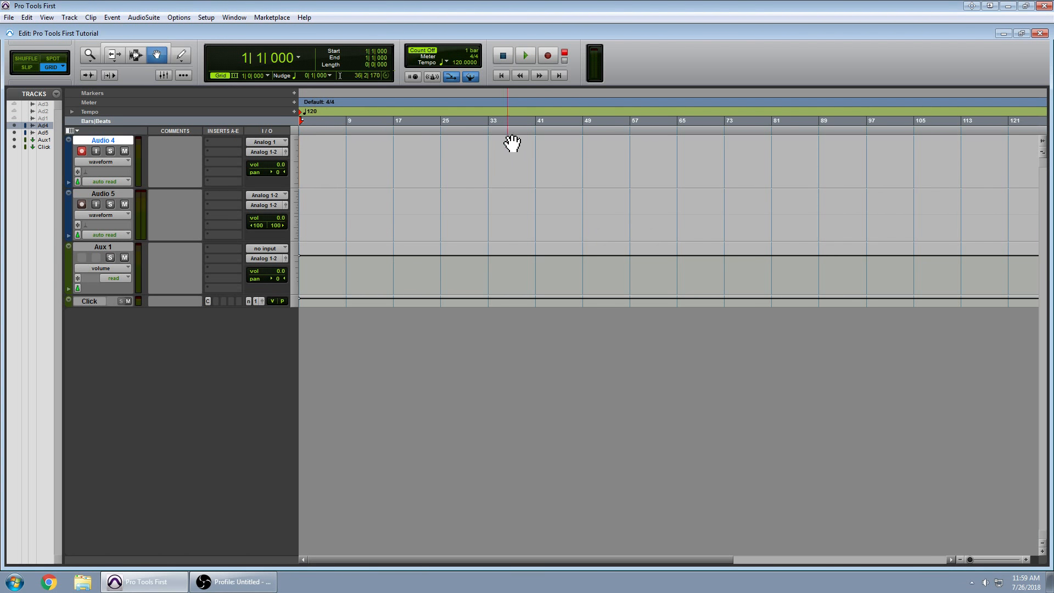
# Turn on the metronome, play the session with the click, and stop at bar 1.
pyautogui.click(428, 77)
pyautogui.click(525, 56)
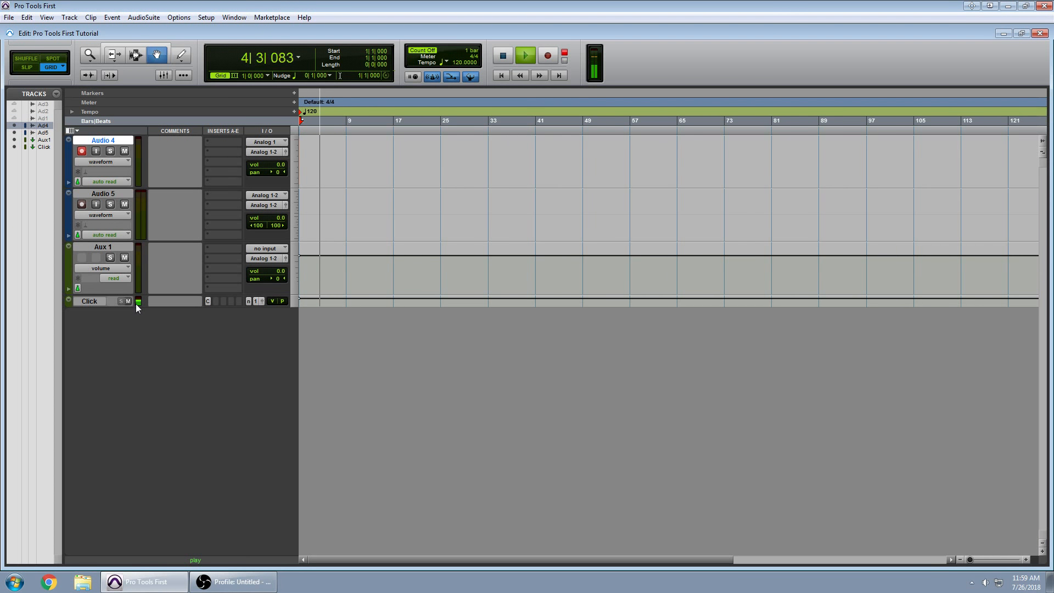
pyautogui.click(508, 57)
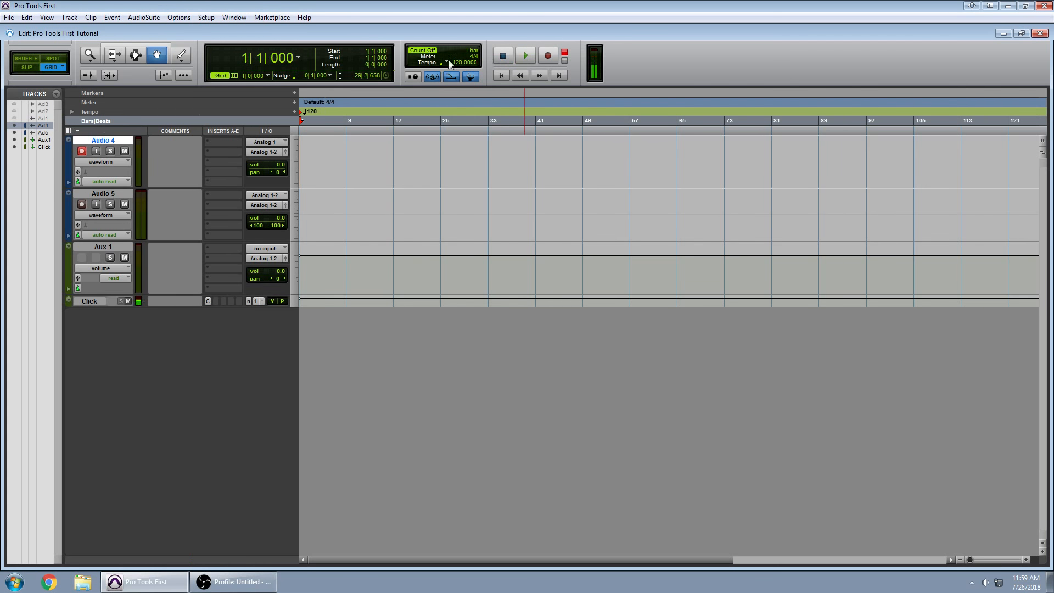
# Create a Master Fader track, Master 1, and drag it below the Click track.
pyautogui.click(67, 18)
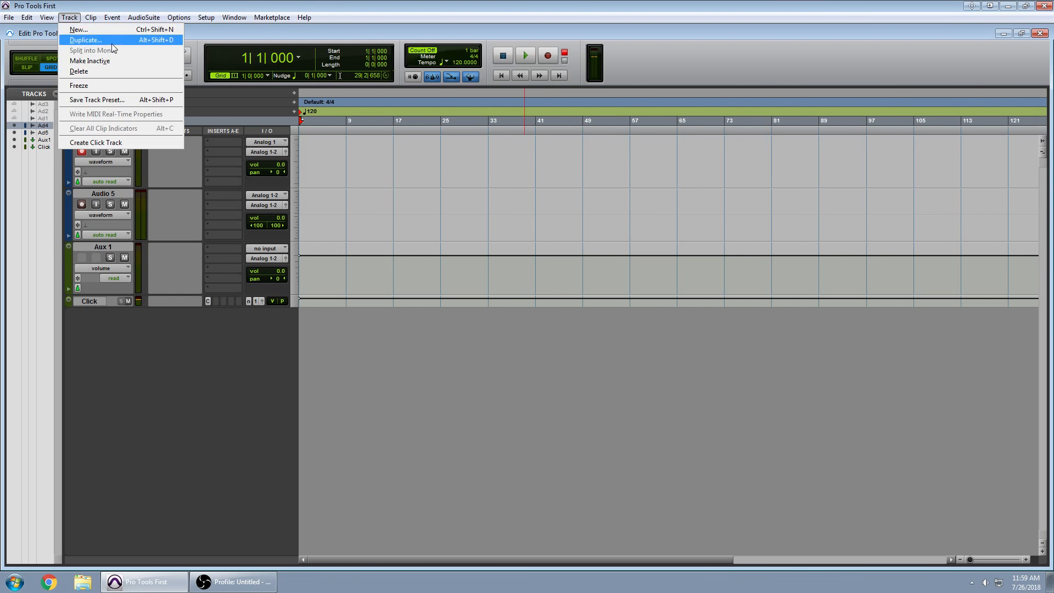
pyautogui.click(97, 30)
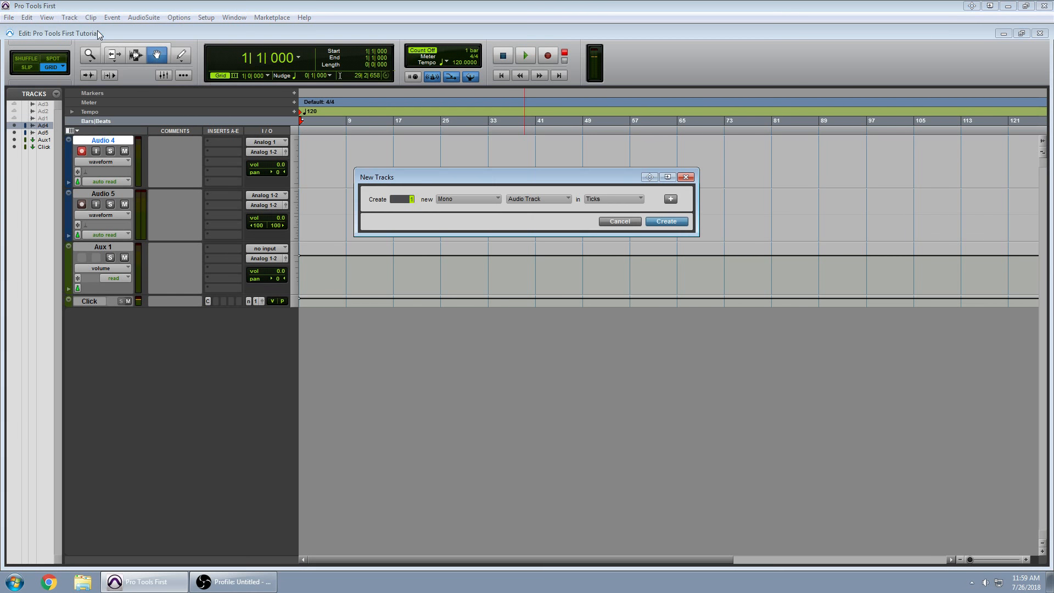
pyautogui.click(547, 197)
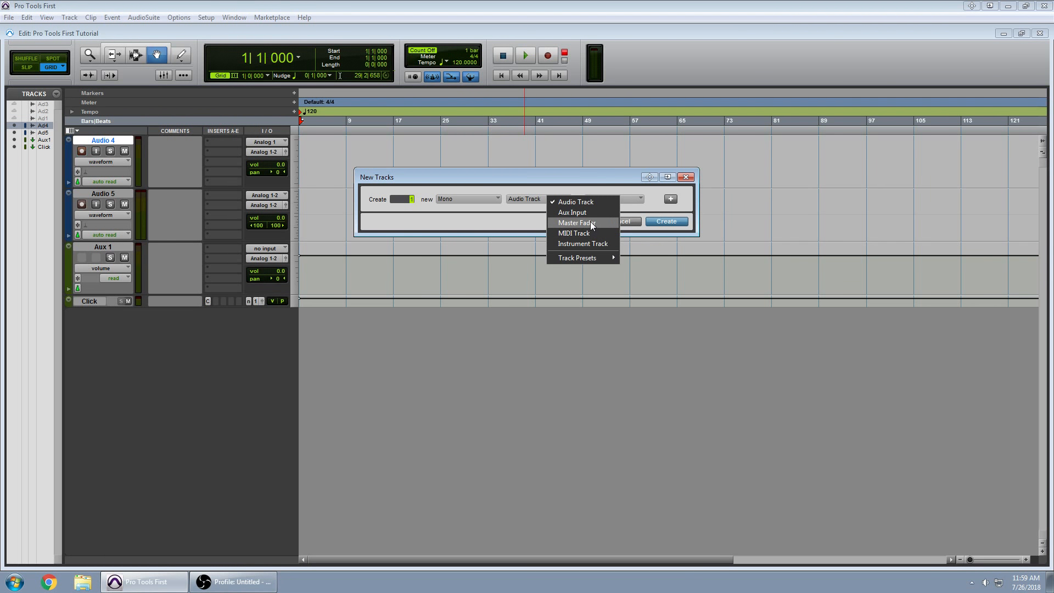
pyautogui.click(591, 222)
pyautogui.click(668, 221)
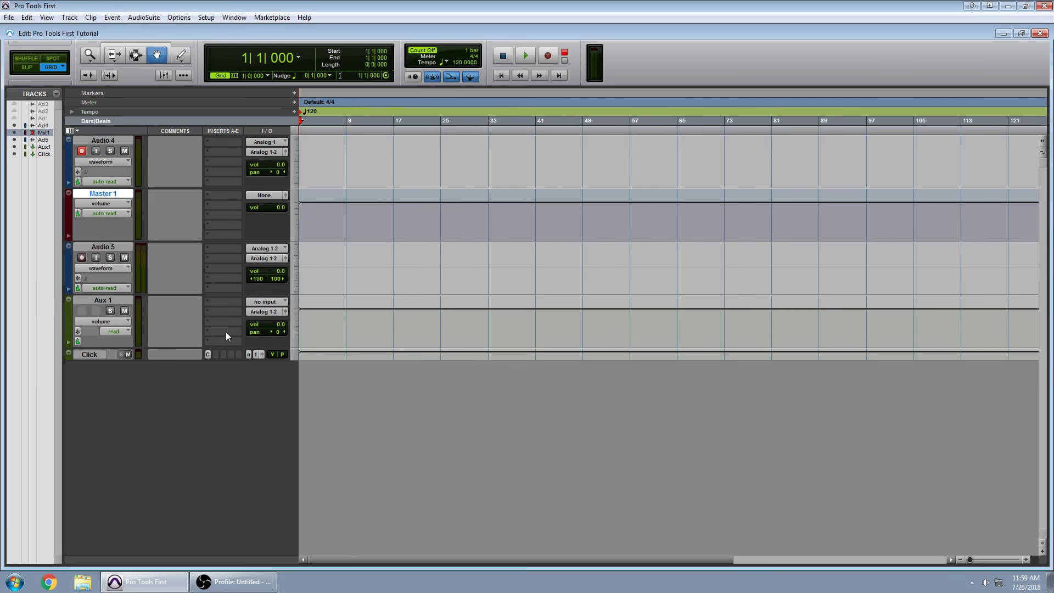
pyautogui.moveTo(103, 195); pyautogui.dragTo(124, 361)
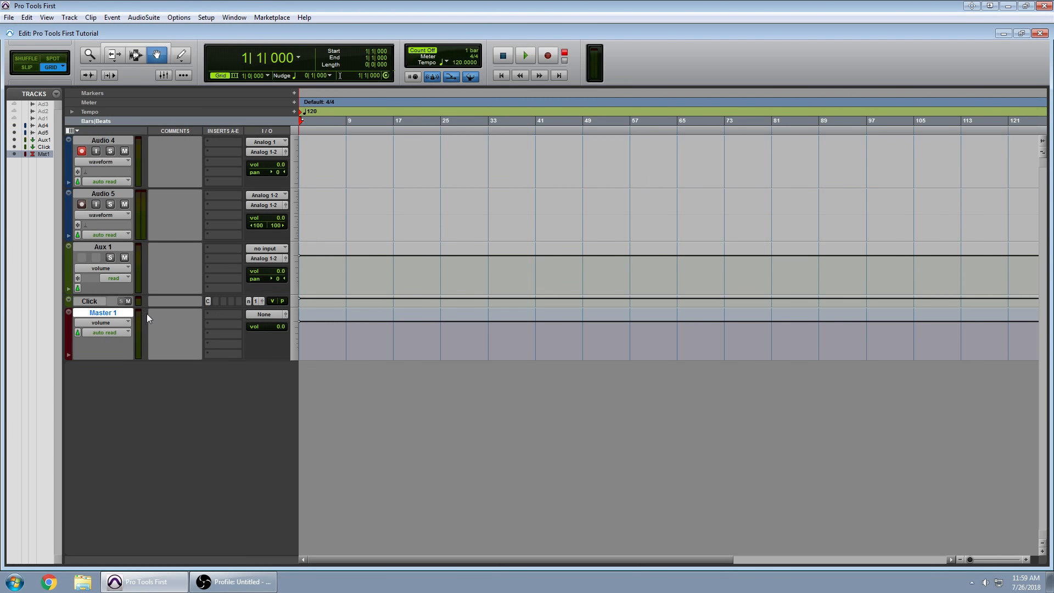
# Set the Master 1 fader to +0.2 dB in the Mix window, then close the mixer.
pyautogui.click(234, 17)
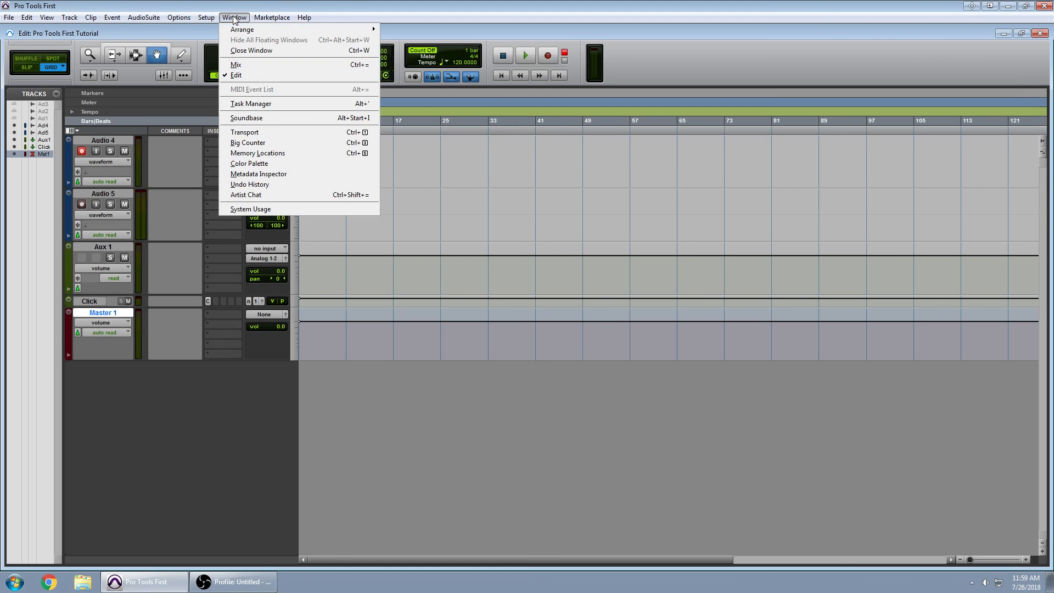
pyautogui.click(242, 64)
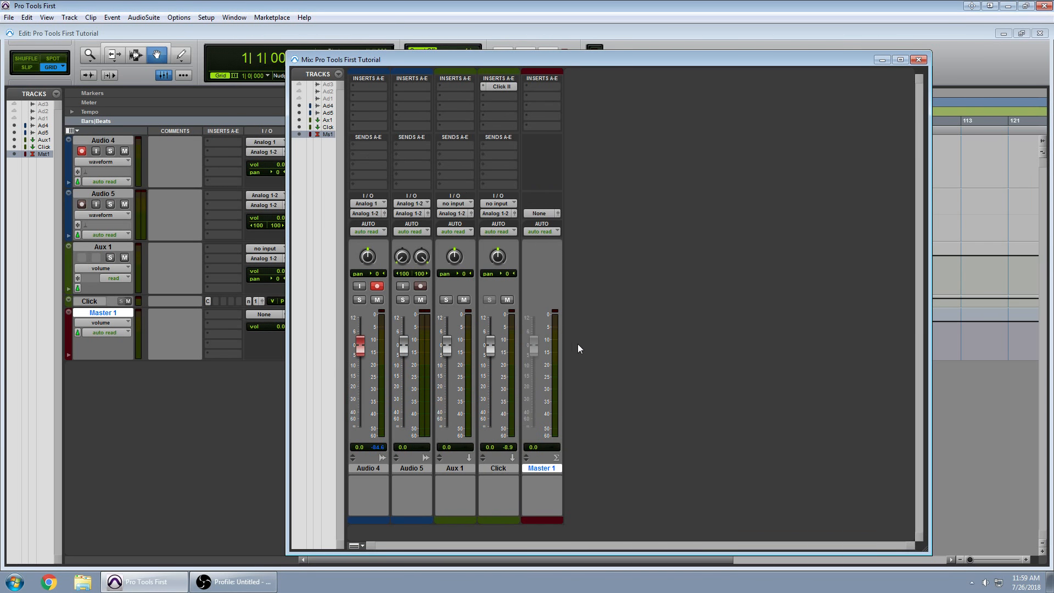
pyautogui.moveTo(537, 343)
pyautogui.mouseDown()
pyautogui.moveTo(533, 425)
pyautogui.moveTo(529, 348)
pyautogui.mouseUp()
pyautogui.moveTo(452, 61)
pyautogui.mouseDown()
pyautogui.moveTo(428, 86)
pyautogui.moveTo(439, 45)
pyautogui.mouseUp()
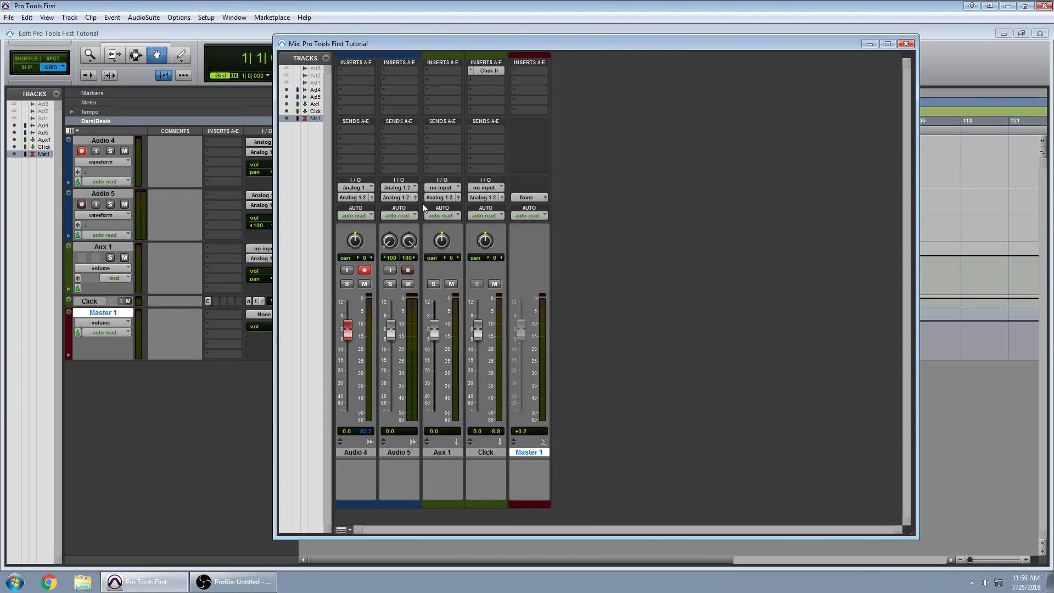
pyautogui.hotkey('ctrl', '=')
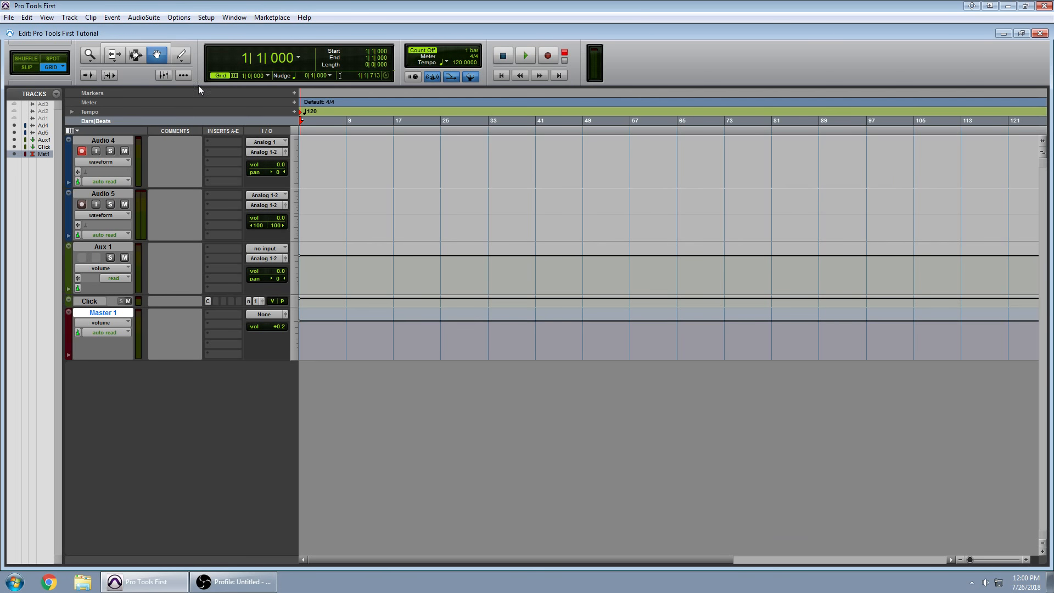
# Create a MIDI track, MIDI 1, below Master 1 and record-enable it.
pyautogui.click(69, 17)
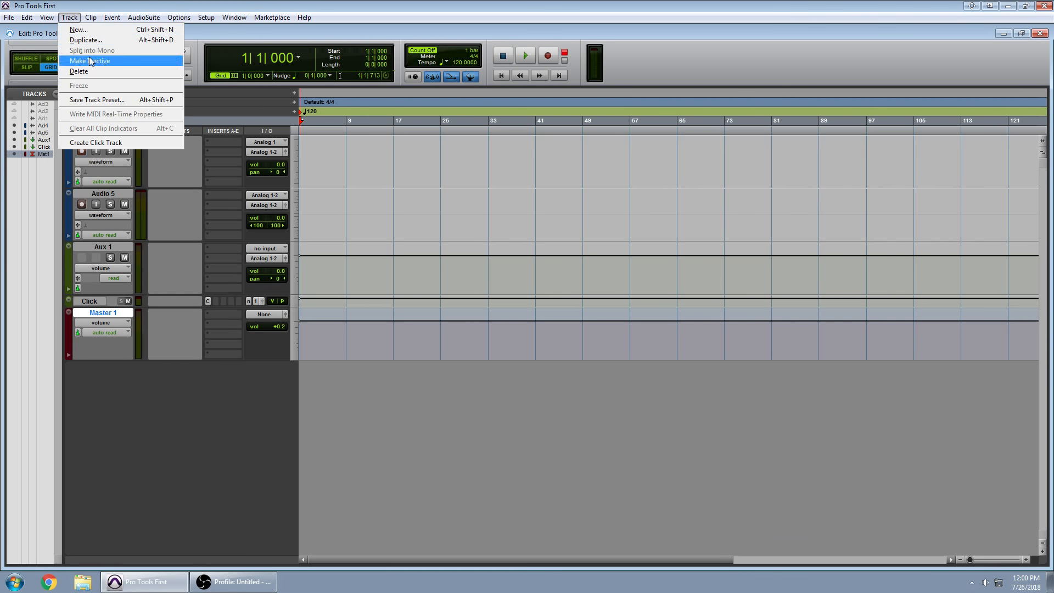
pyautogui.click(91, 32)
pyautogui.click(543, 200)
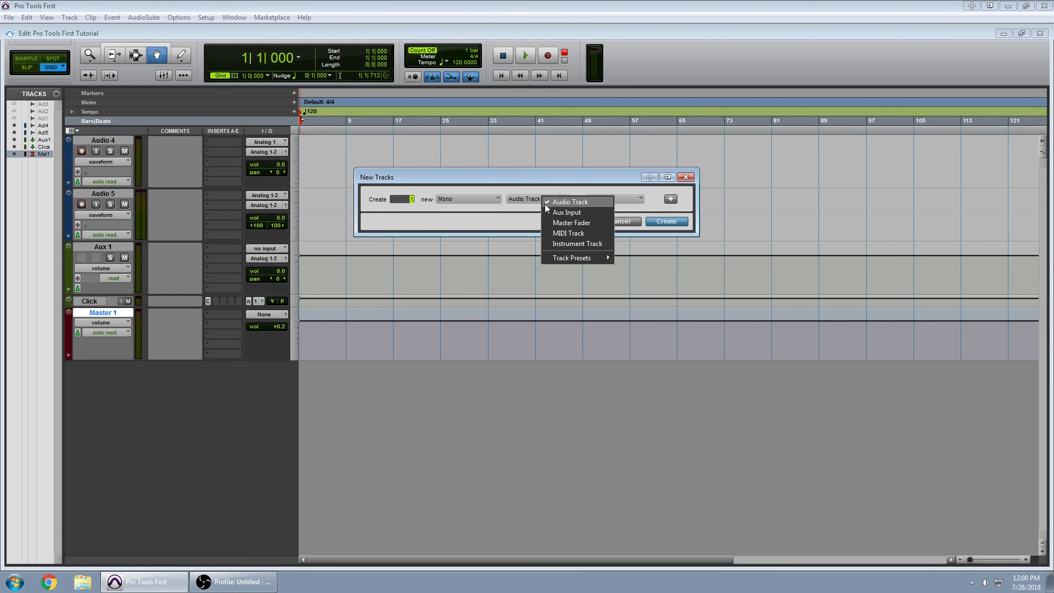
pyautogui.click(578, 234)
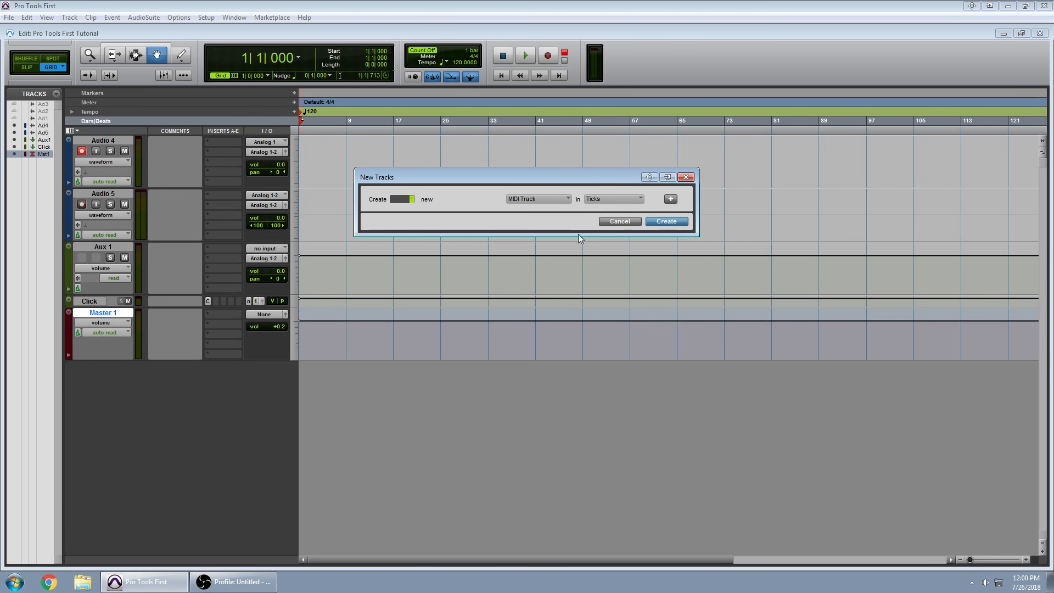
pyautogui.click(667, 222)
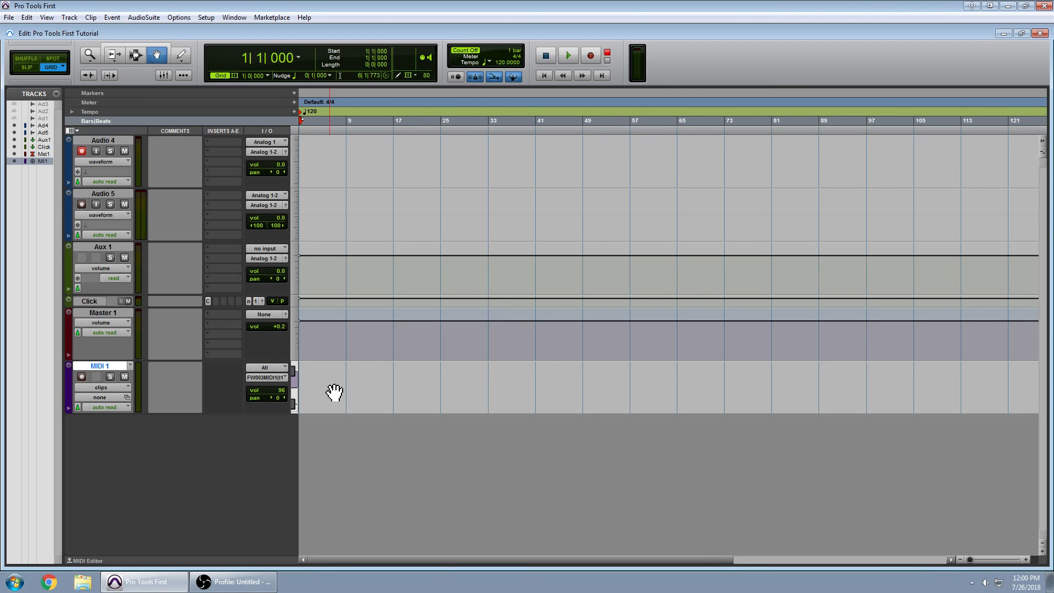
pyautogui.click(83, 377)
pyautogui.click(117, 18)
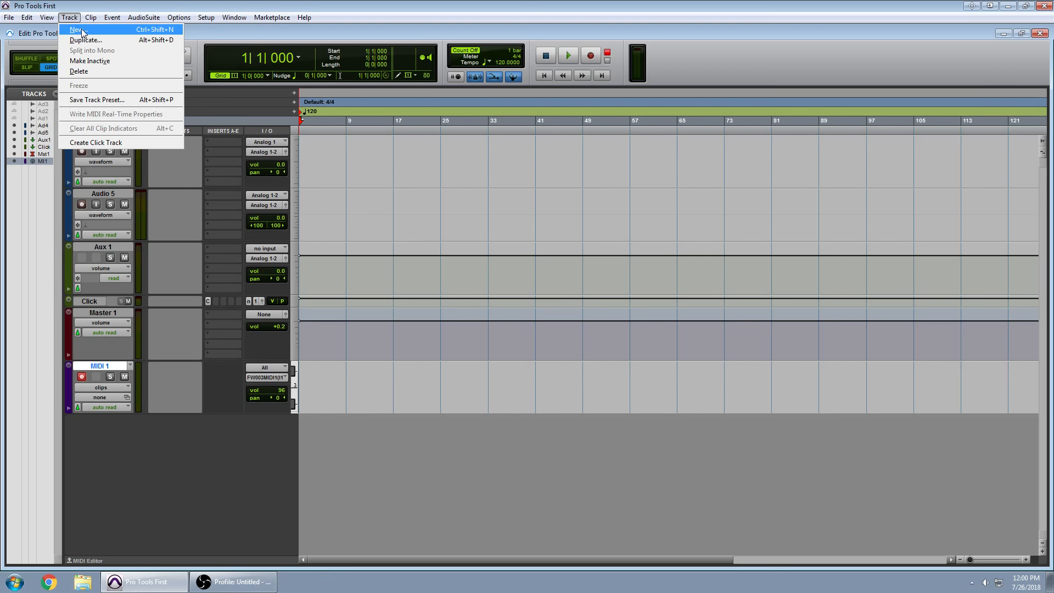
# Create a new instrument track, Inst 1.
pyautogui.click(82, 31)
pyautogui.click(548, 198)
pyautogui.click(578, 248)
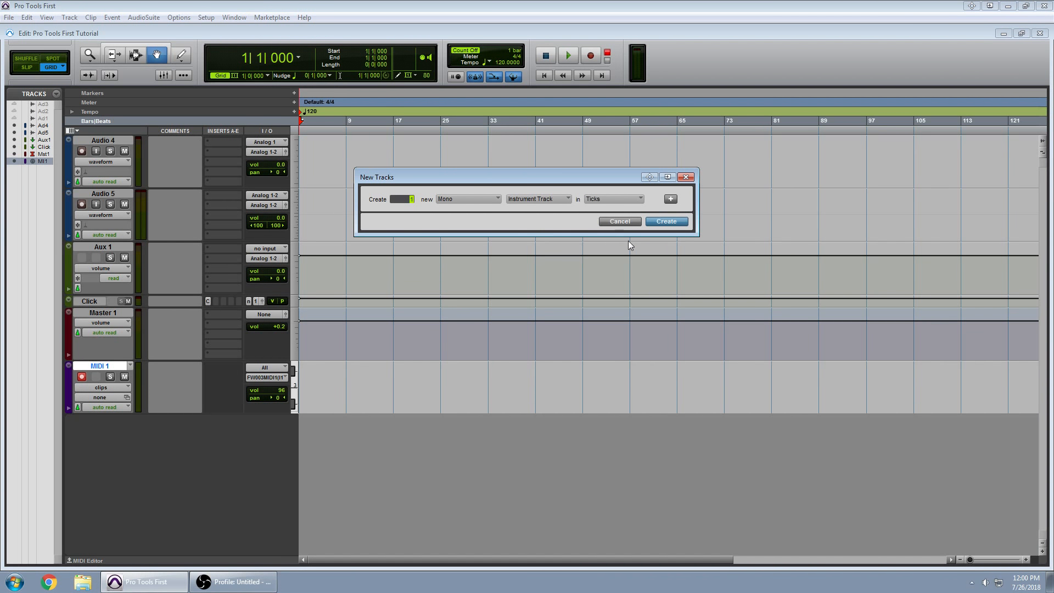
pyautogui.click(663, 220)
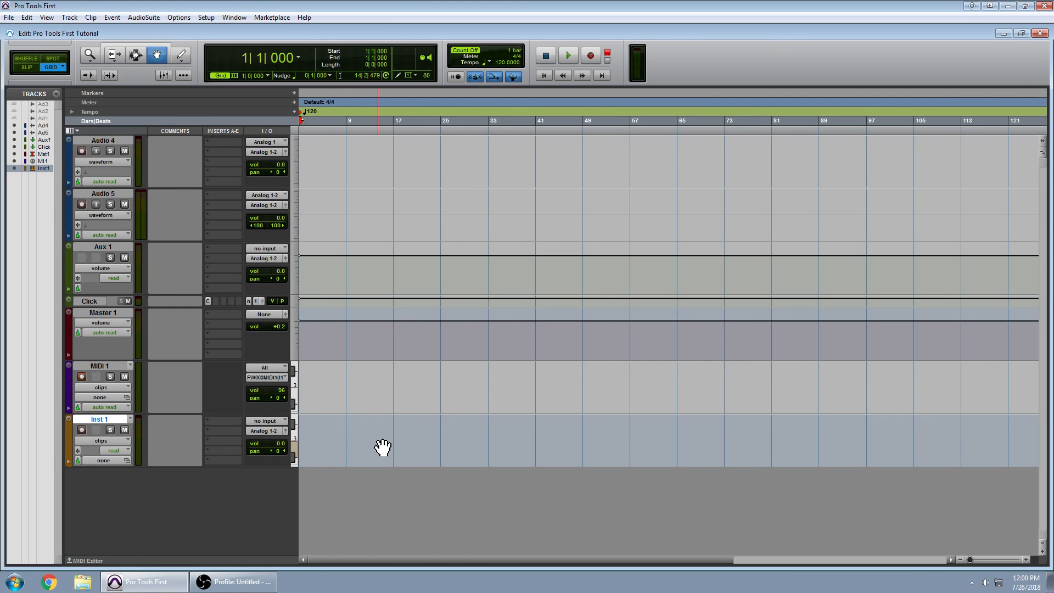
# Insert the Xpand!2 (mono) instrument plug-in on Inst 1.
pyautogui.click(212, 417)
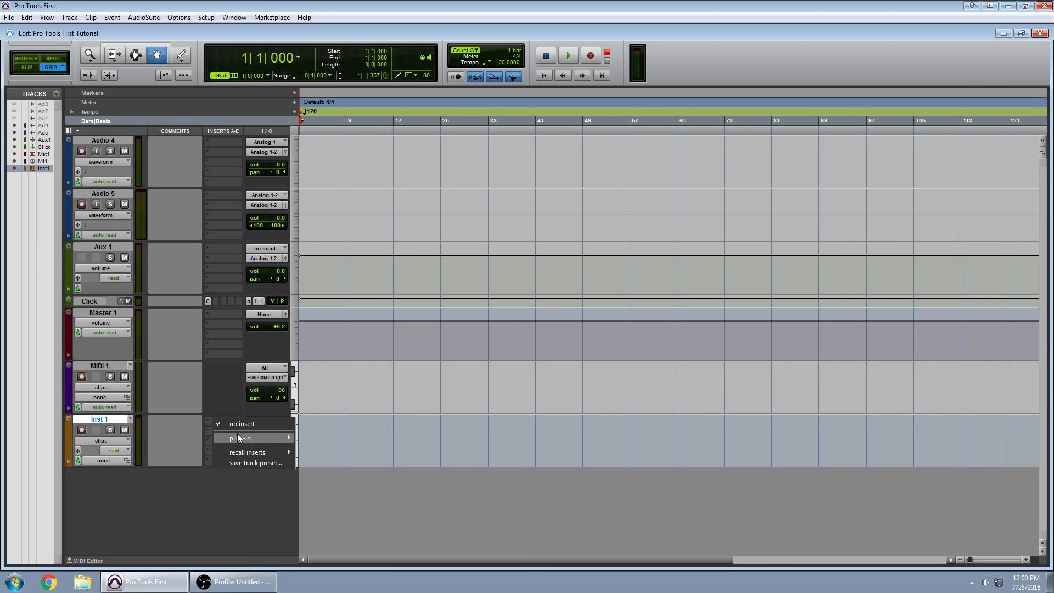
pyautogui.moveTo(275, 438)
pyautogui.click(208, 449)
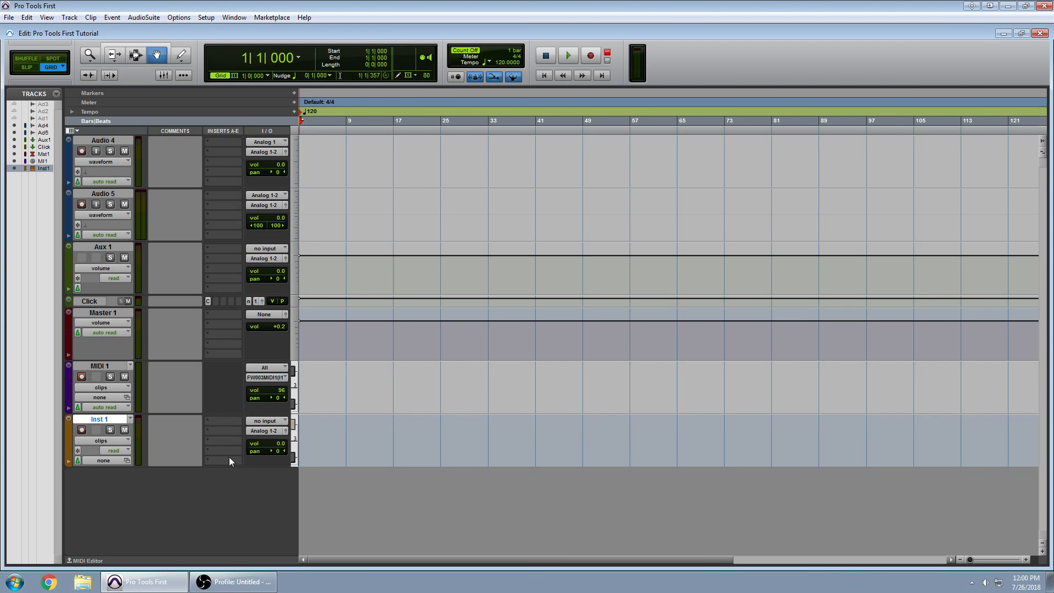
pyautogui.click(229, 423)
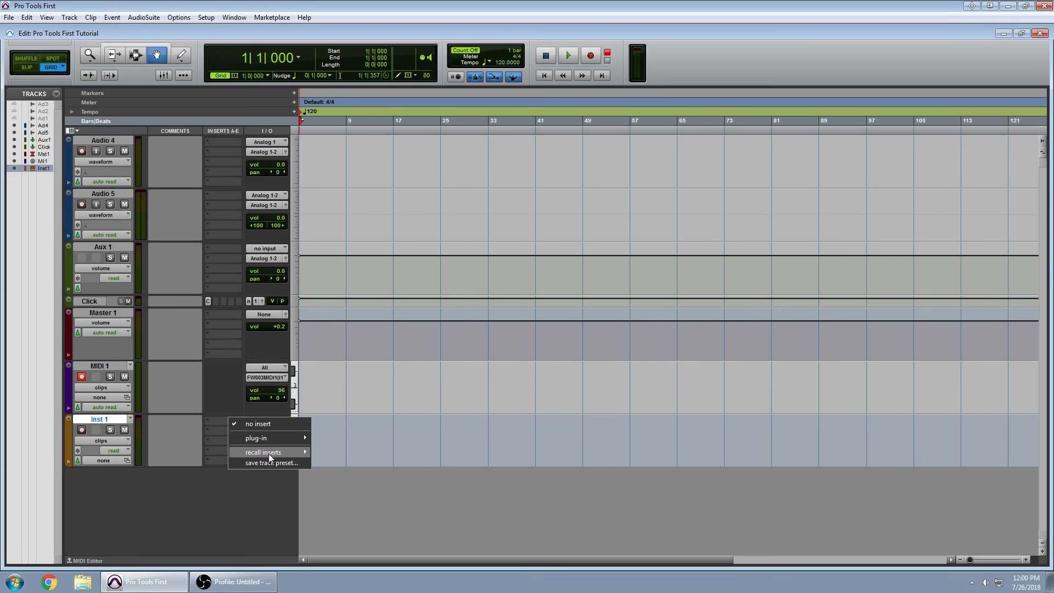
pyautogui.moveTo(282, 439)
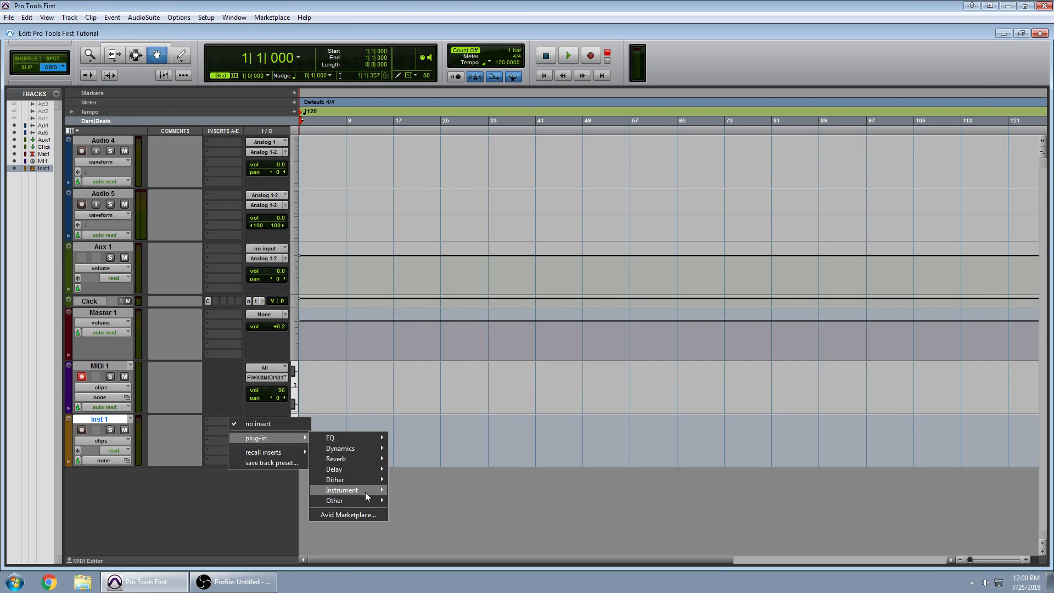
pyautogui.moveTo(371, 491)
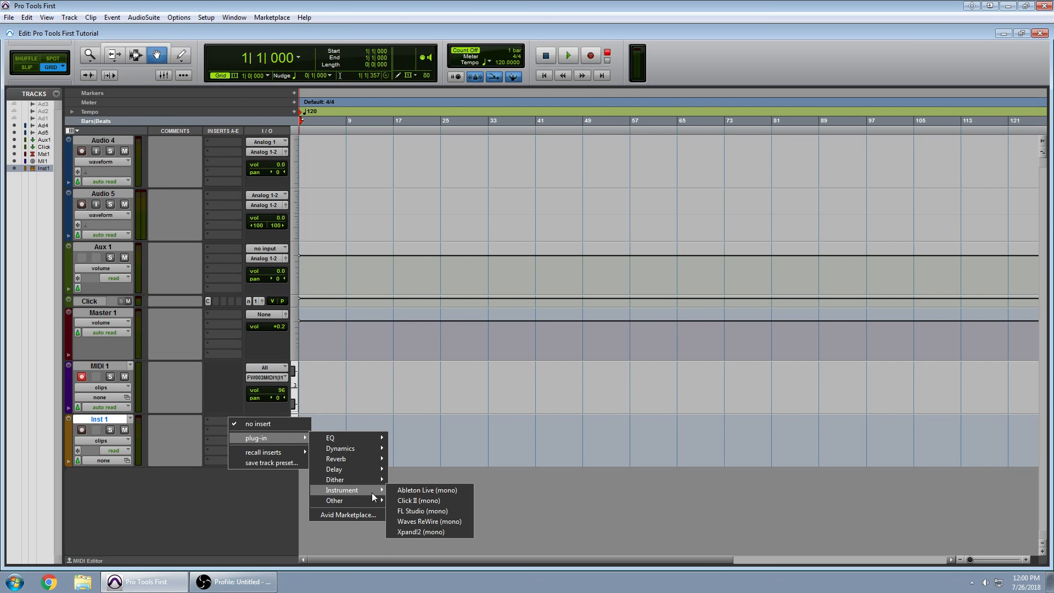
pyautogui.click(423, 532)
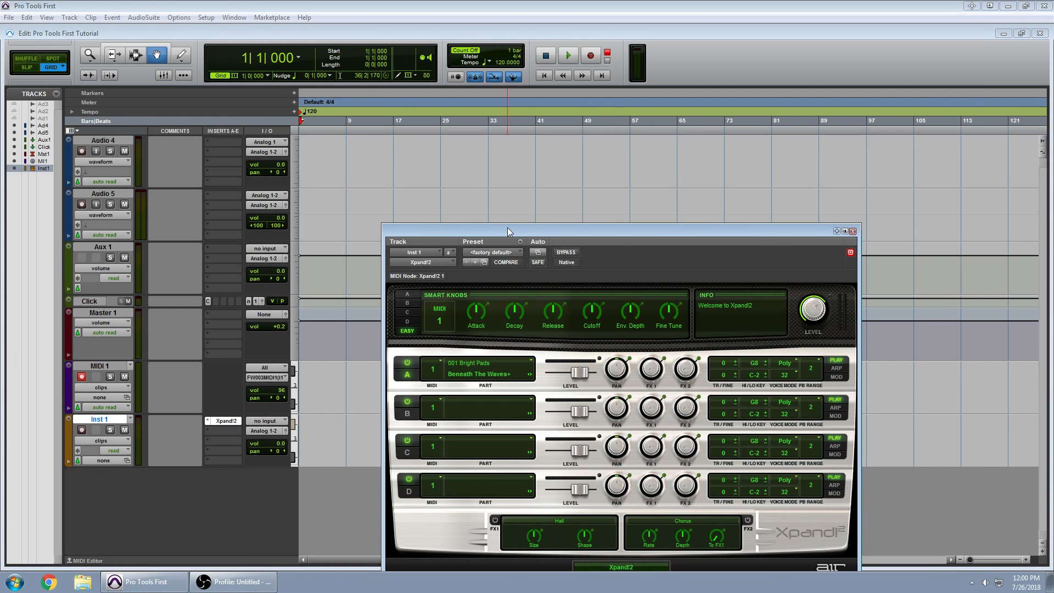
# Load the 06 Polysynths '+18 Angry Square' preset in Xpand!2.
pyautogui.moveTo(507, 229); pyautogui.dragTo(461, 120)
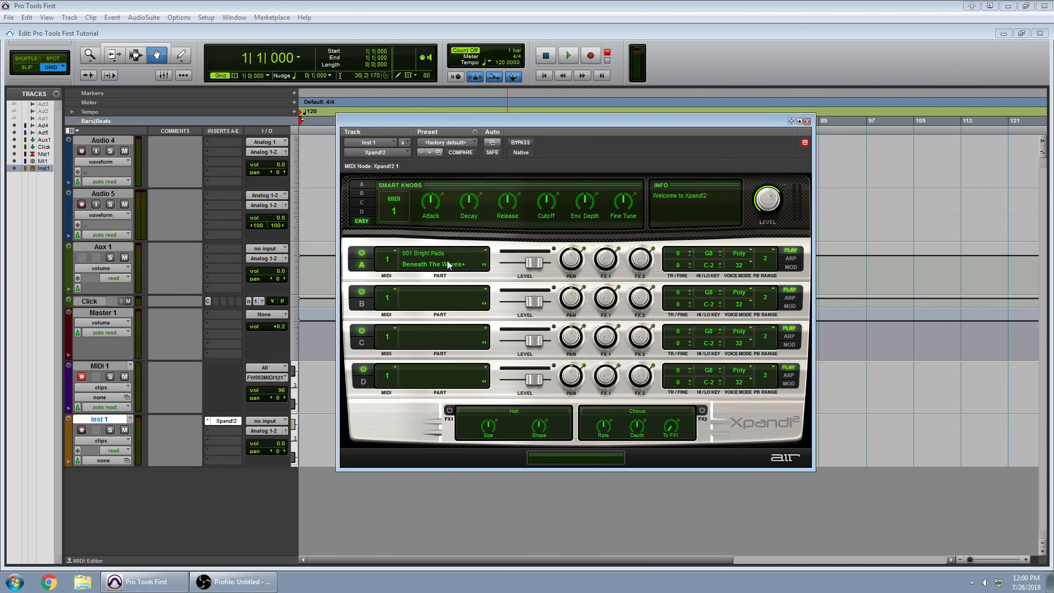
pyautogui.click(445, 144)
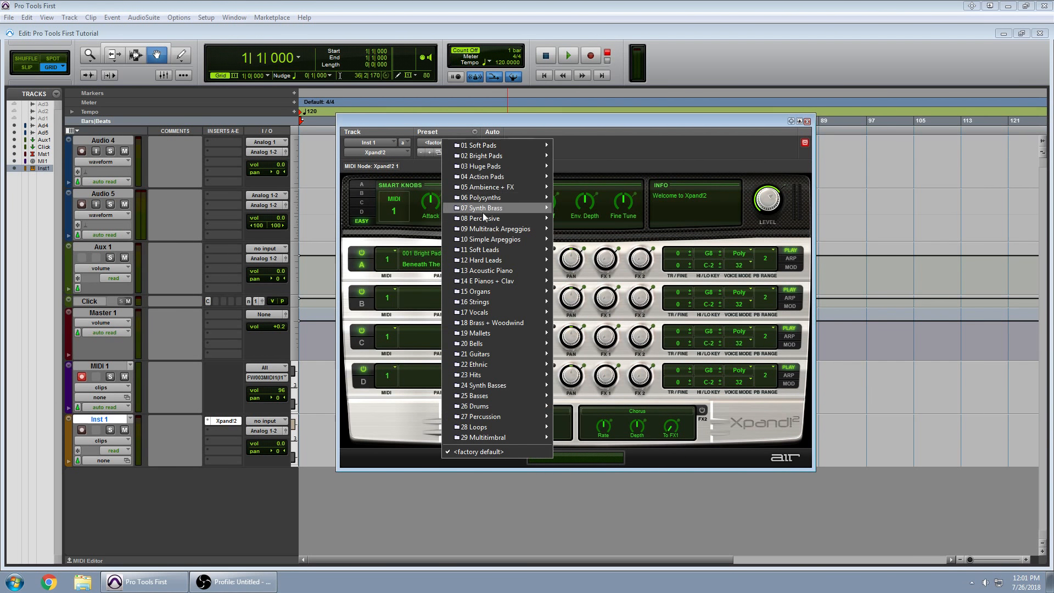
pyautogui.moveTo(494, 198)
pyautogui.click(608, 192)
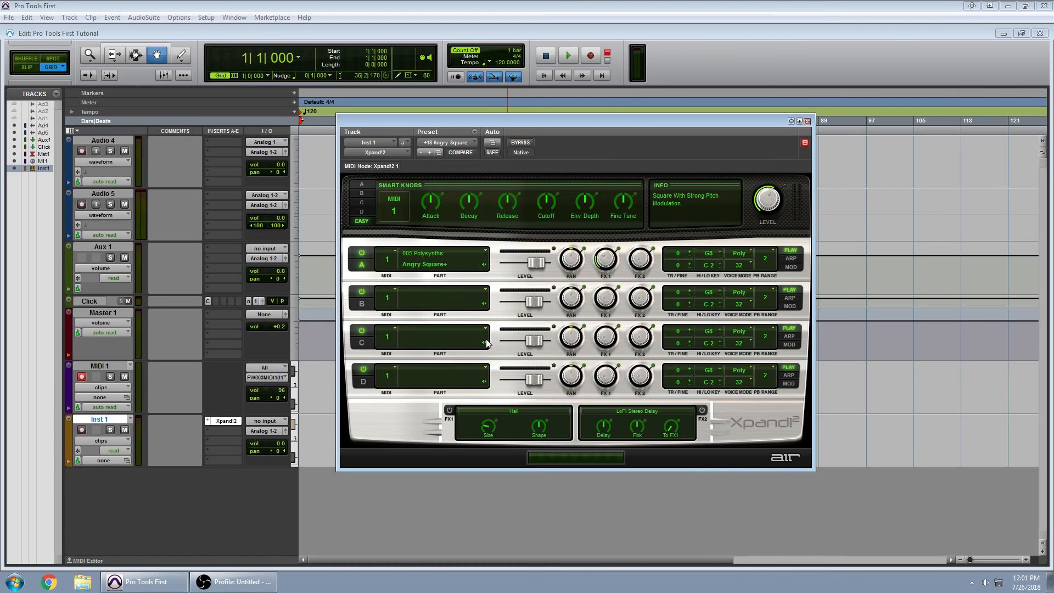